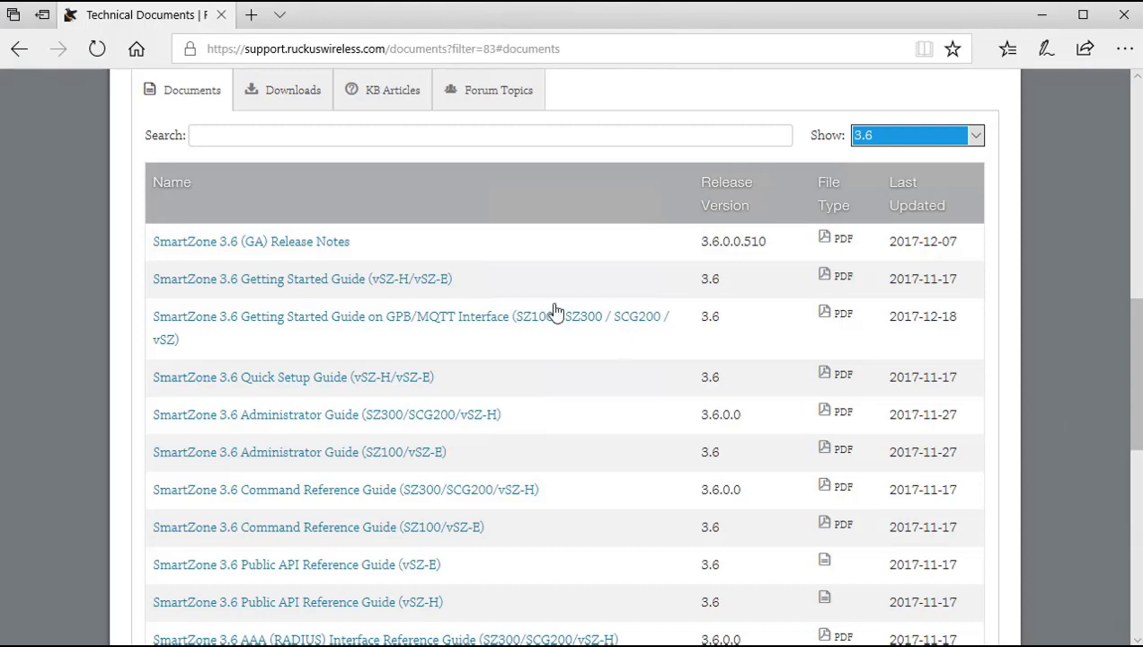
# Step: Download the SmartZone 3.6 Getting Started Guide PDF and scroll to Table 4's vSZ High Scale resources
pyautogui.click(377, 280)
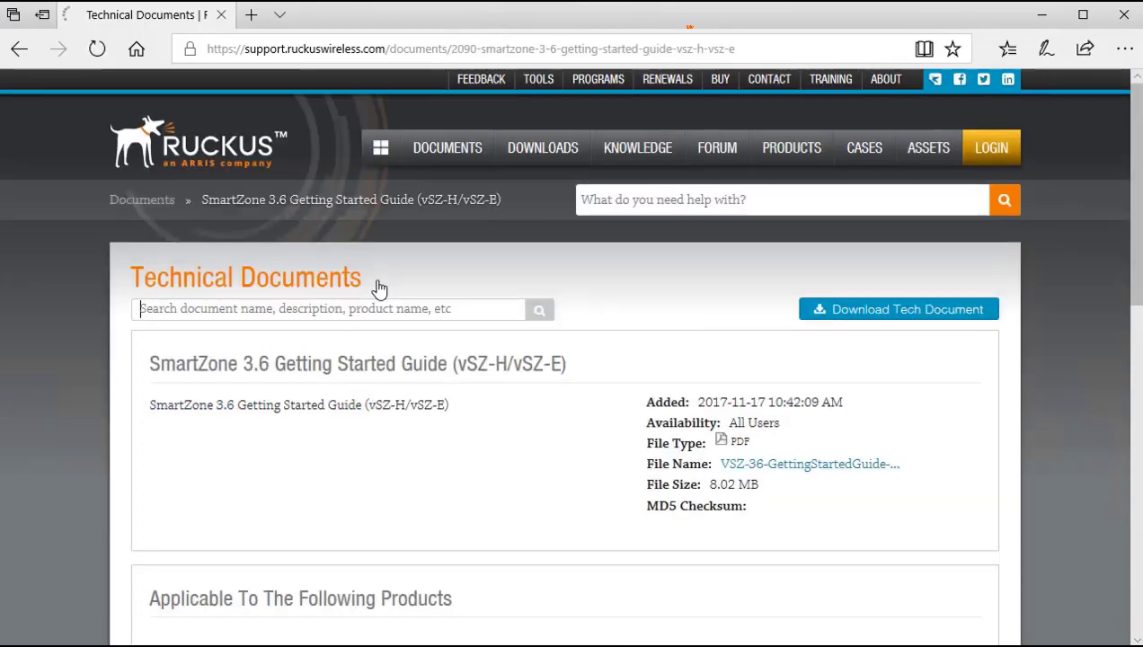
pyautogui.click(910, 314)
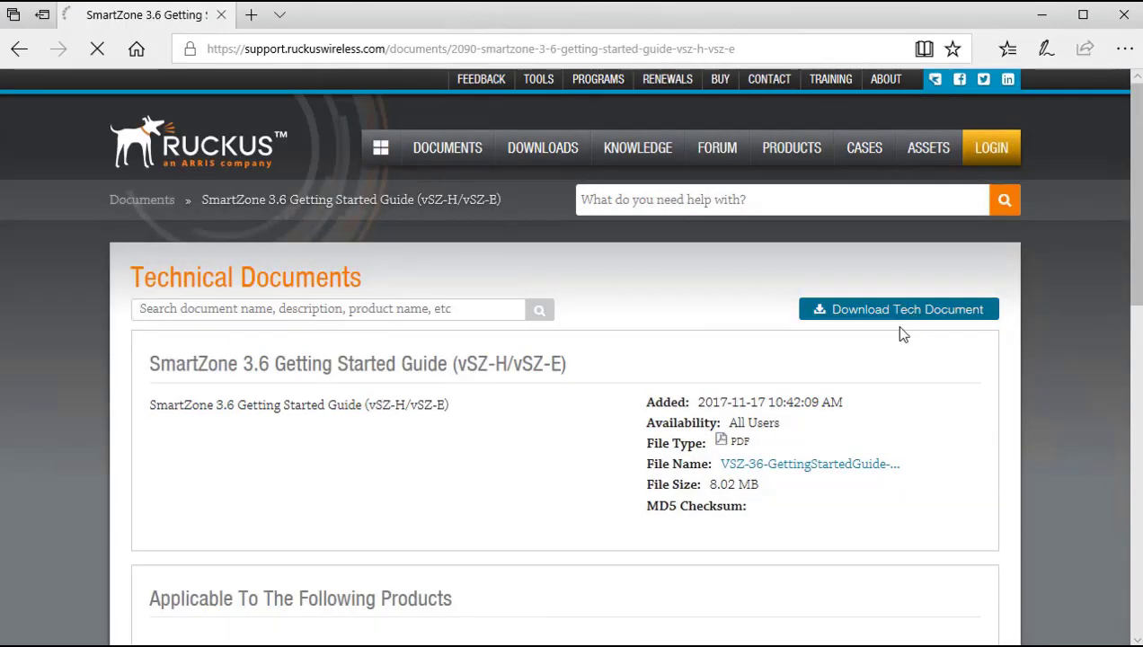
pyautogui.scroll(-5, 959, 400)
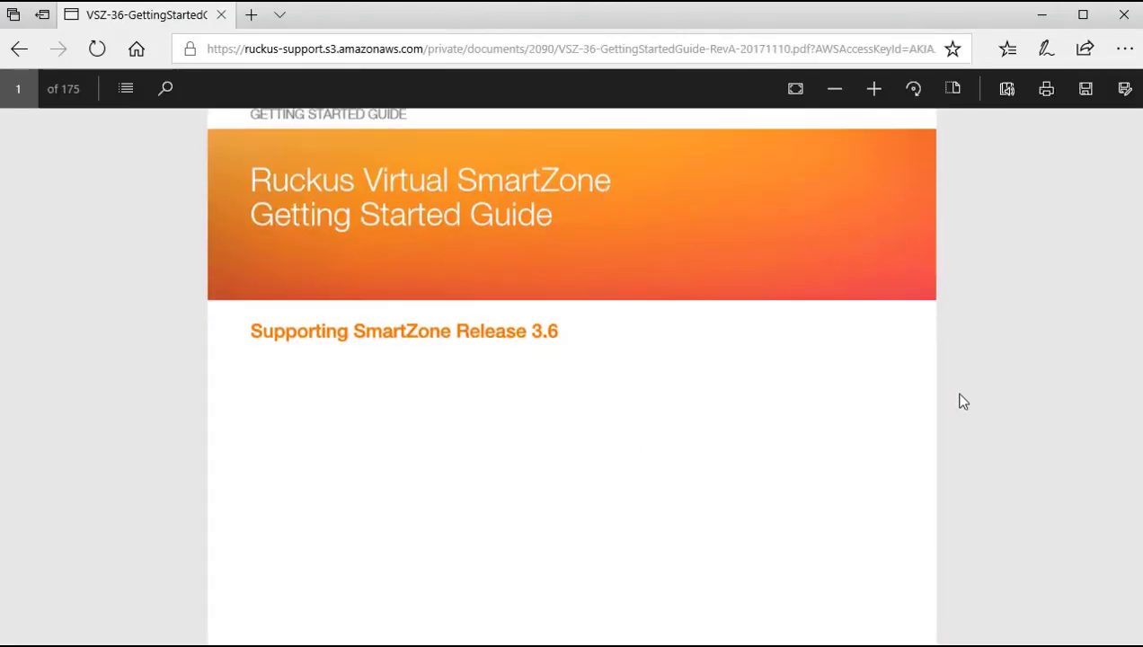
pyautogui.scroll(-15, 959, 400)
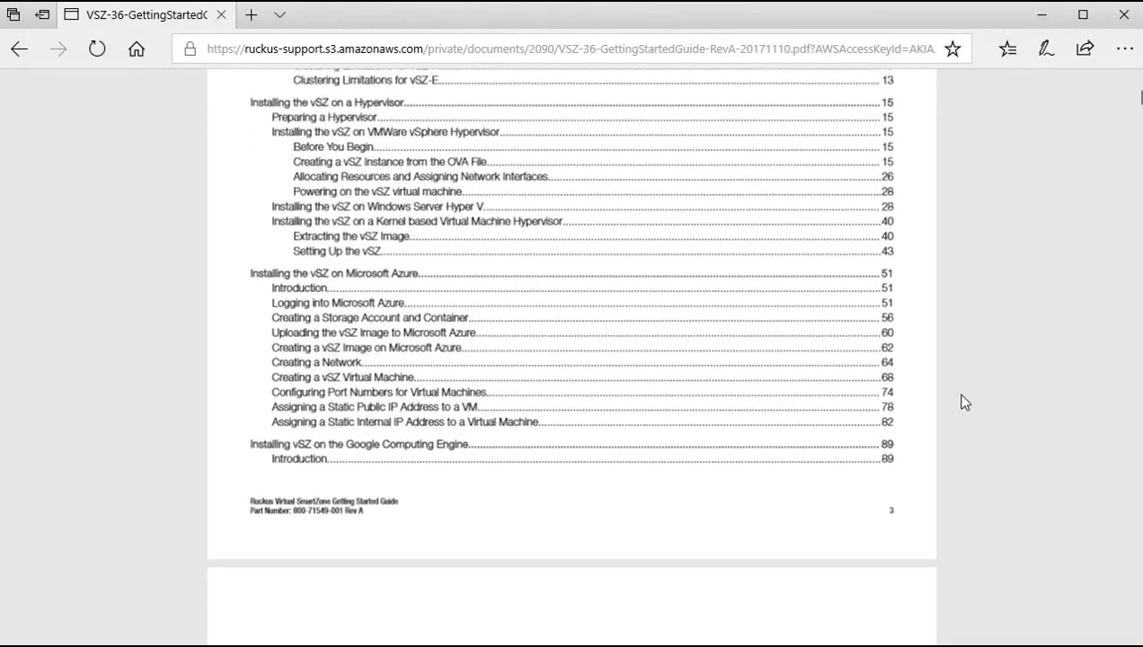
pyautogui.scroll(-15, 963, 405)
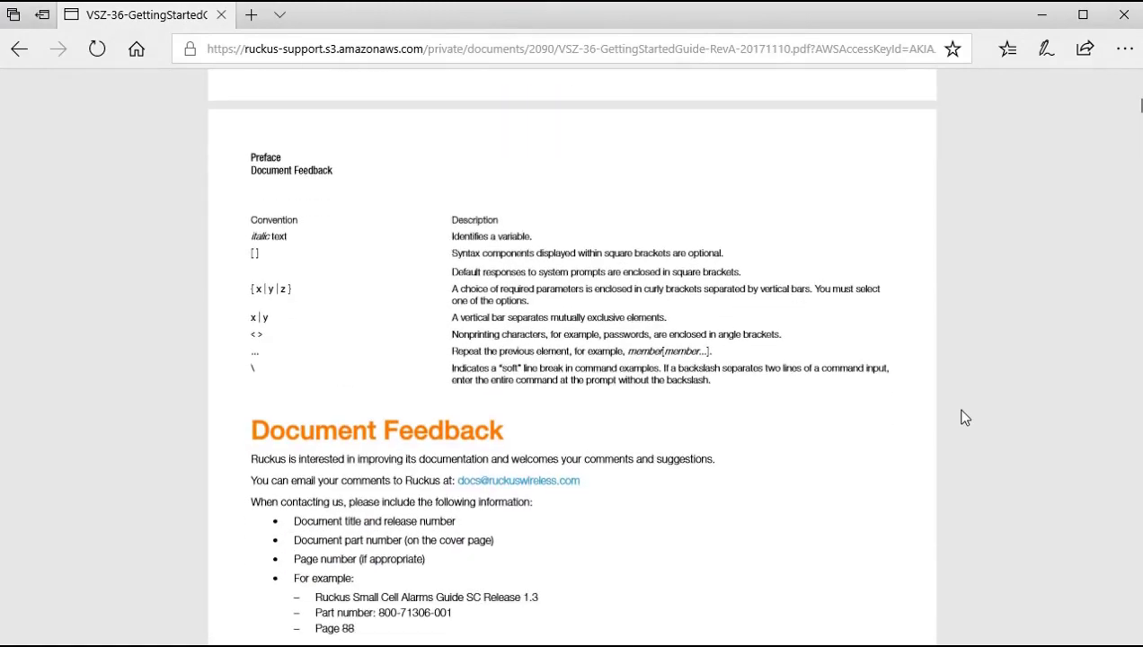
pyautogui.scroll(-15, 971, 418)
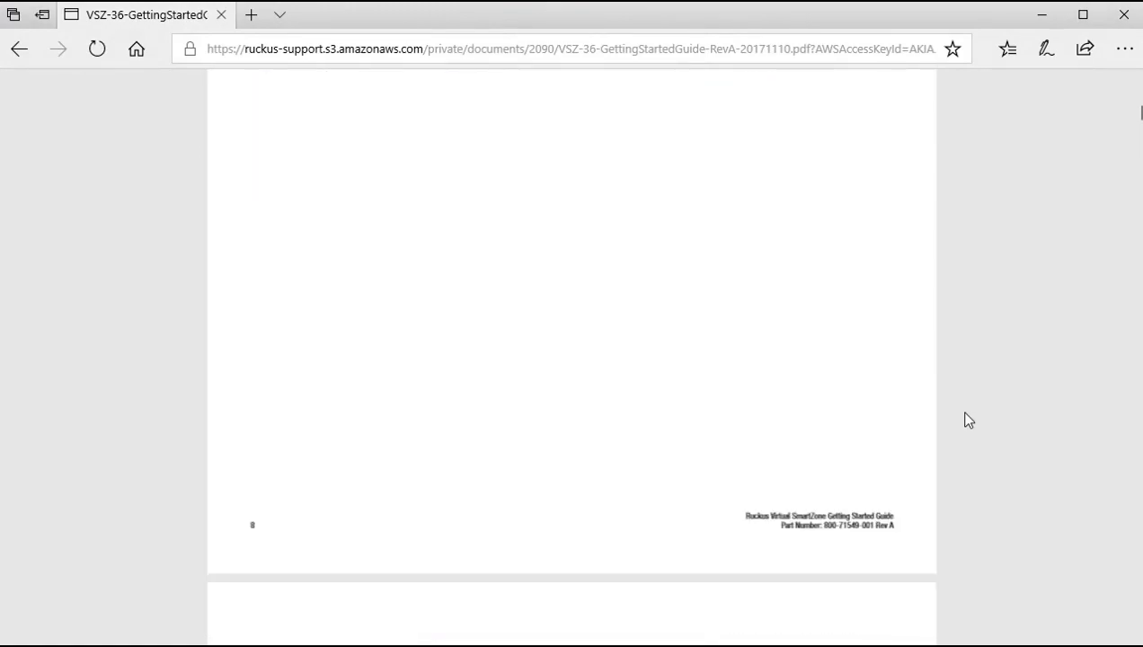
pyautogui.scroll(-15, 967, 421)
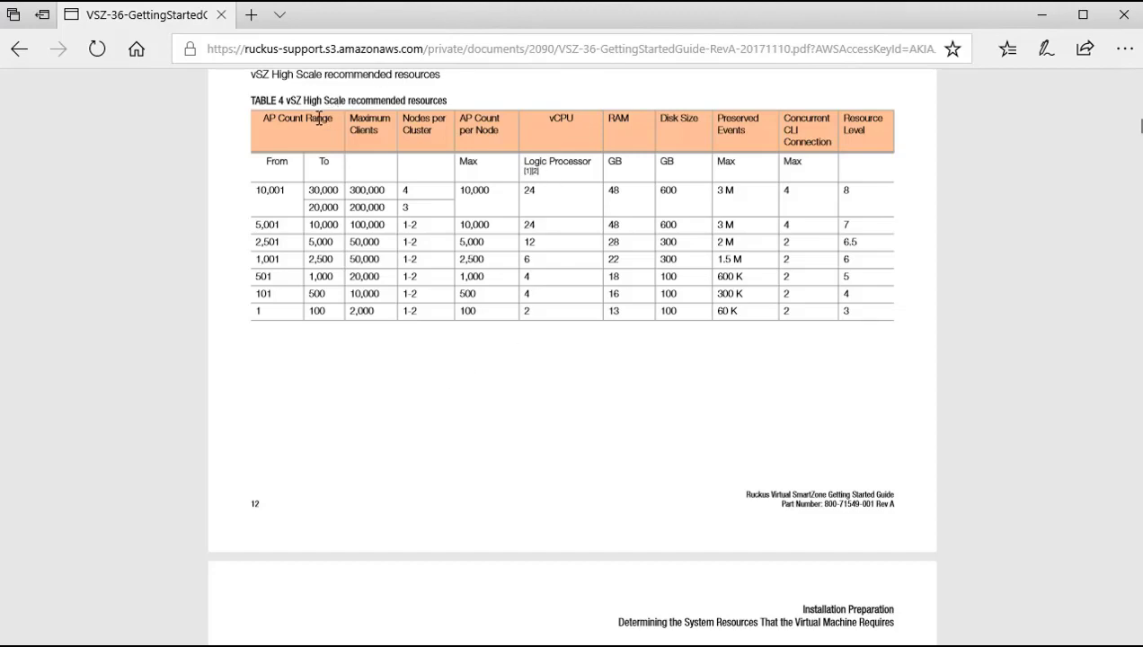
pyautogui.scroll(-4, 952, 276)
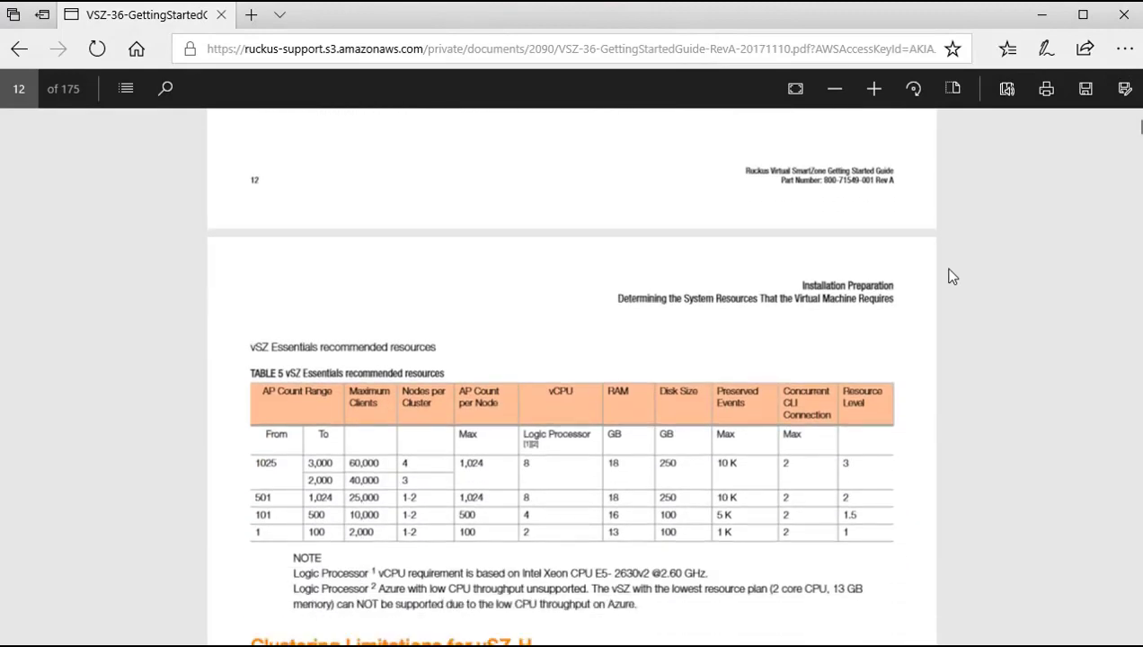
pyautogui.scroll(-1, 952, 276)
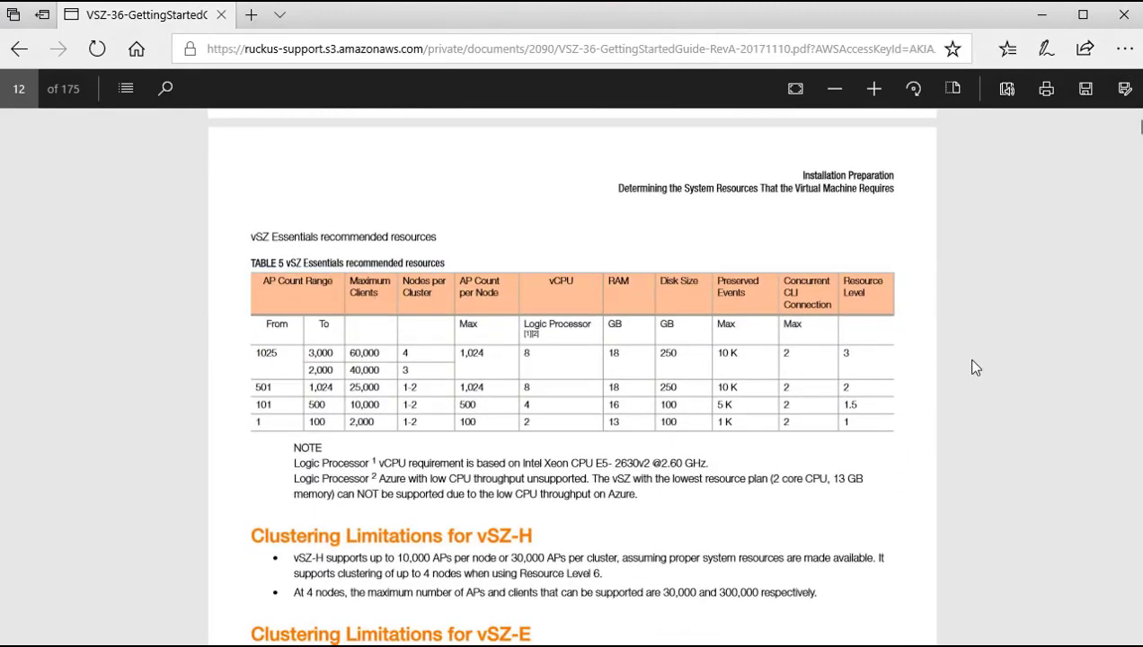
pyautogui.scroll(1, 969, 373)
pyautogui.scroll(5, 970, 374)
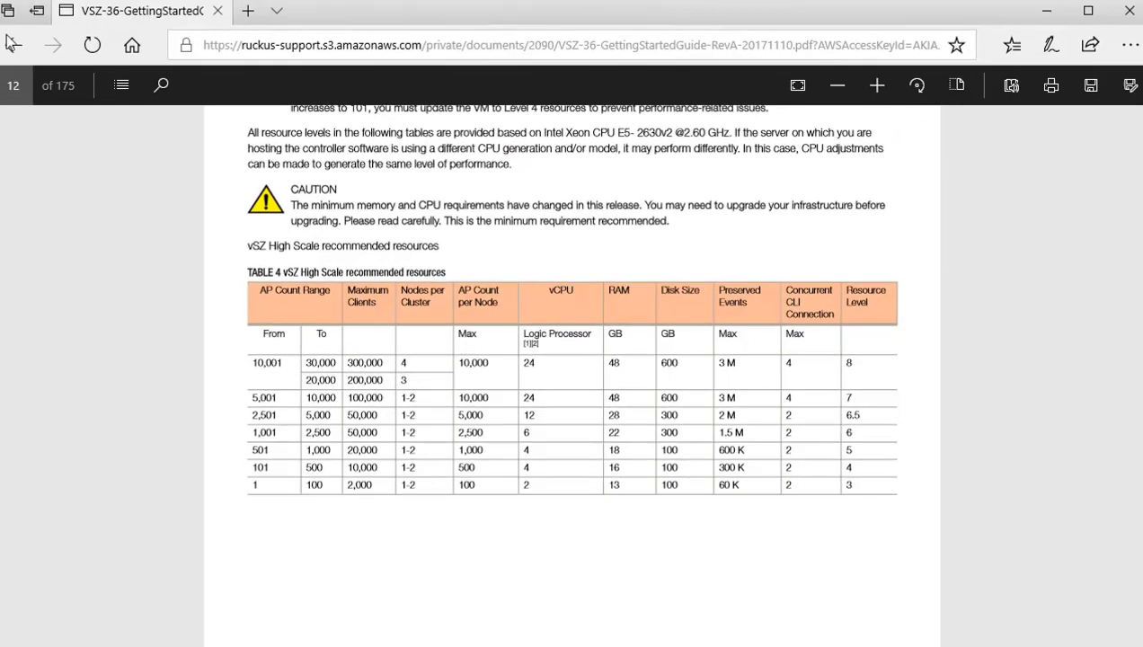
# Step: Go back to the SmartZone product page and filter its Downloads list to release 3.6
pyautogui.click(14, 46)
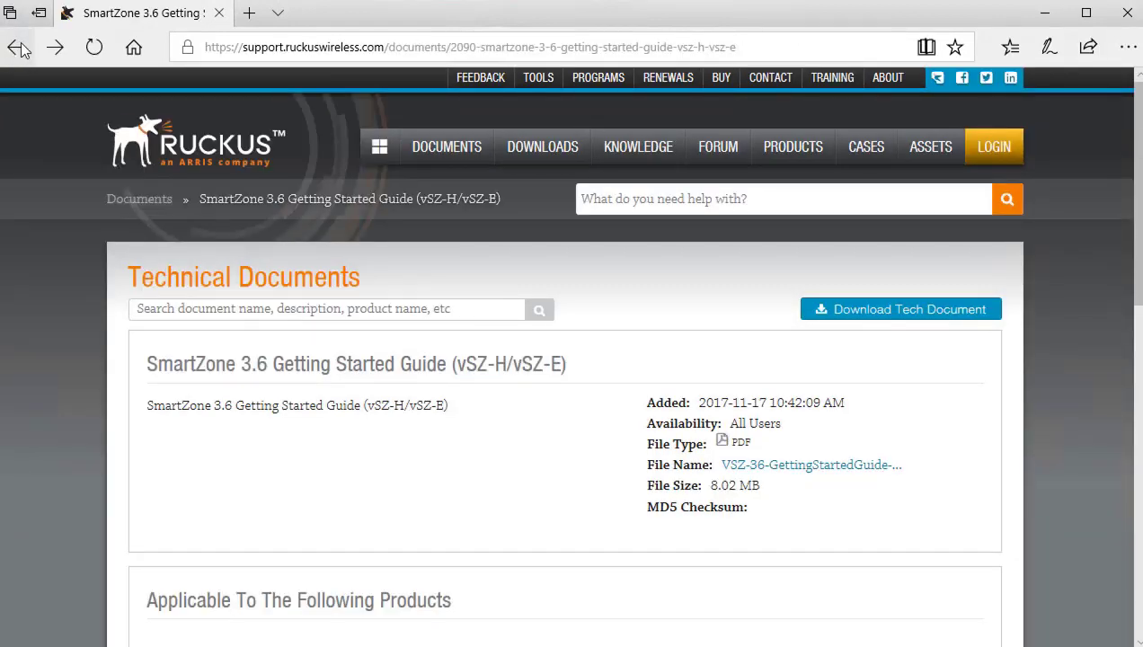
pyautogui.click(18, 48)
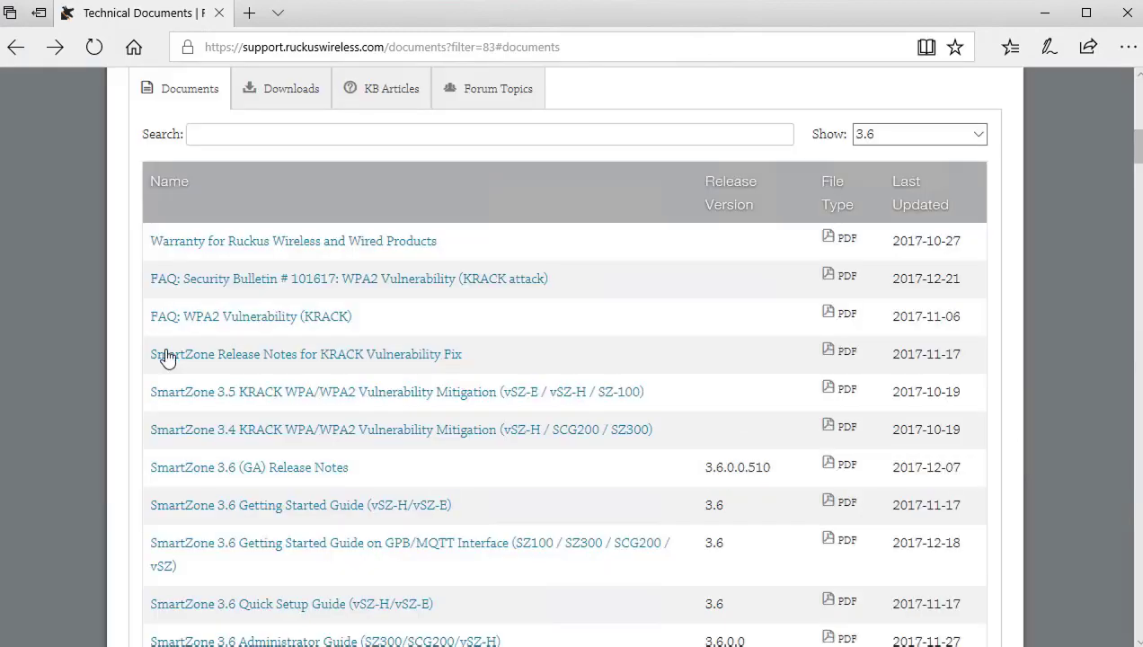
pyautogui.scroll(1, 262, 245)
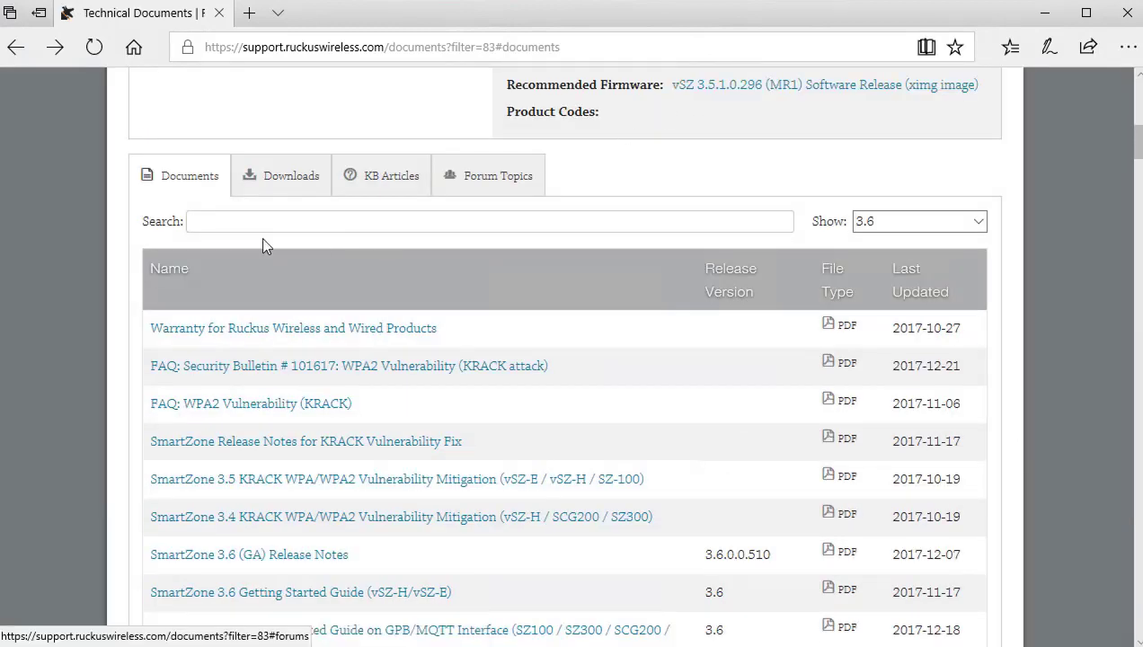
pyautogui.click(290, 181)
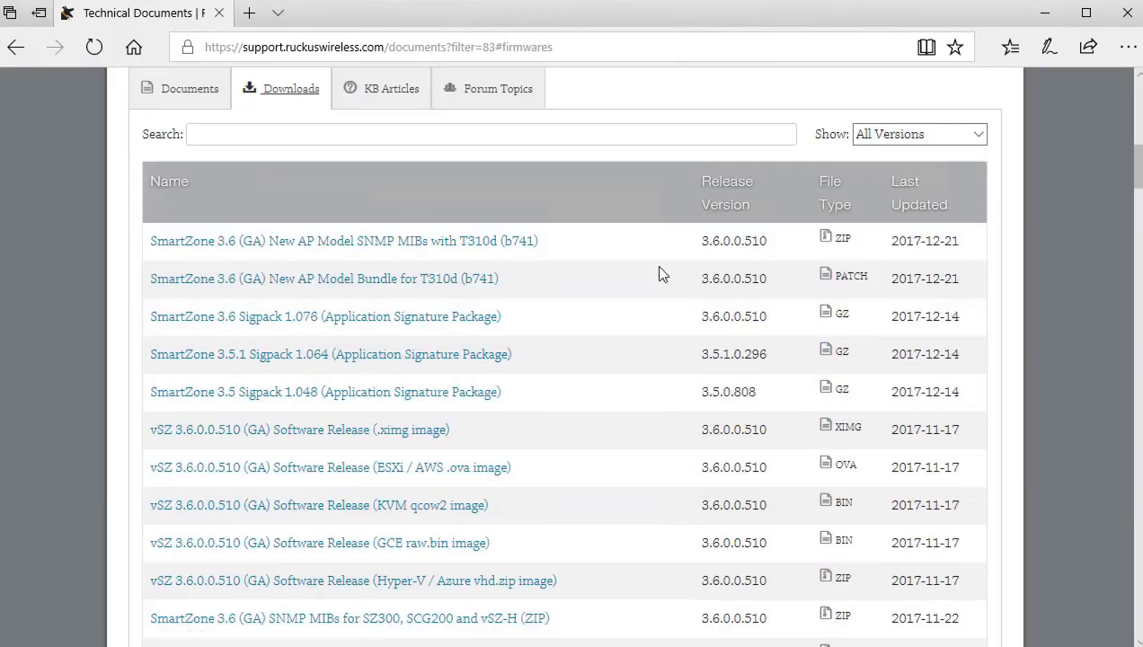
pyautogui.click(978, 135)
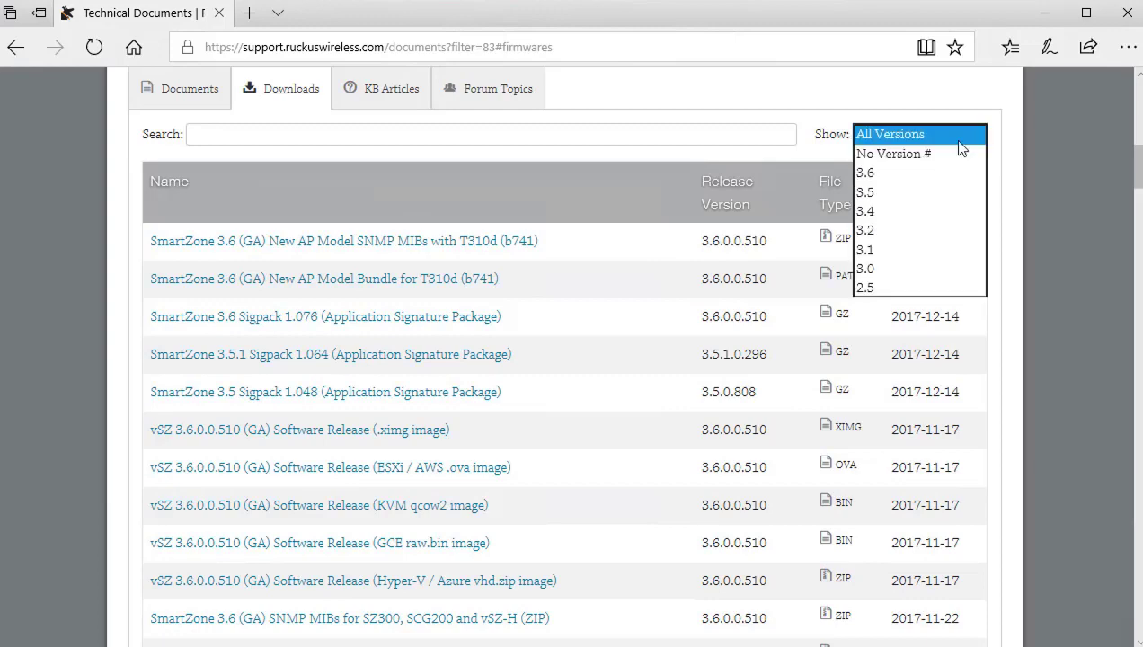
pyautogui.click(902, 172)
# Step: Scroll down through the 3.6 software downloads list
pyautogui.scroll(-1, 572, 364)
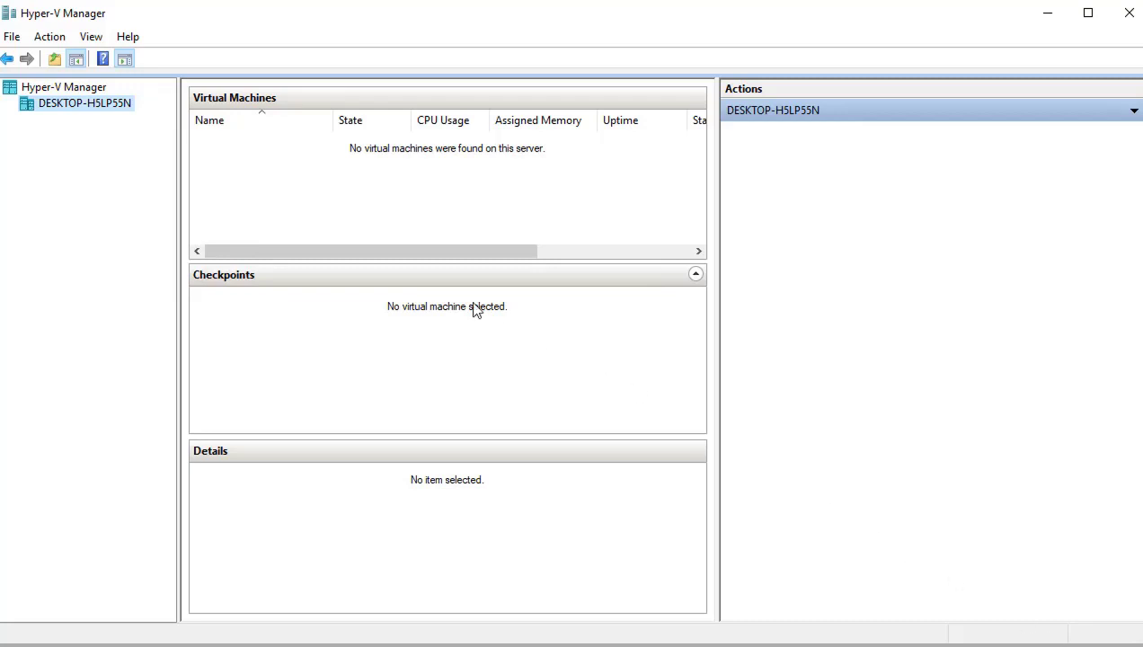
# Step: Launch the New Virtual Machine wizard on the host and name the VM VSZ-H1
pyautogui.rightClick(109, 106)
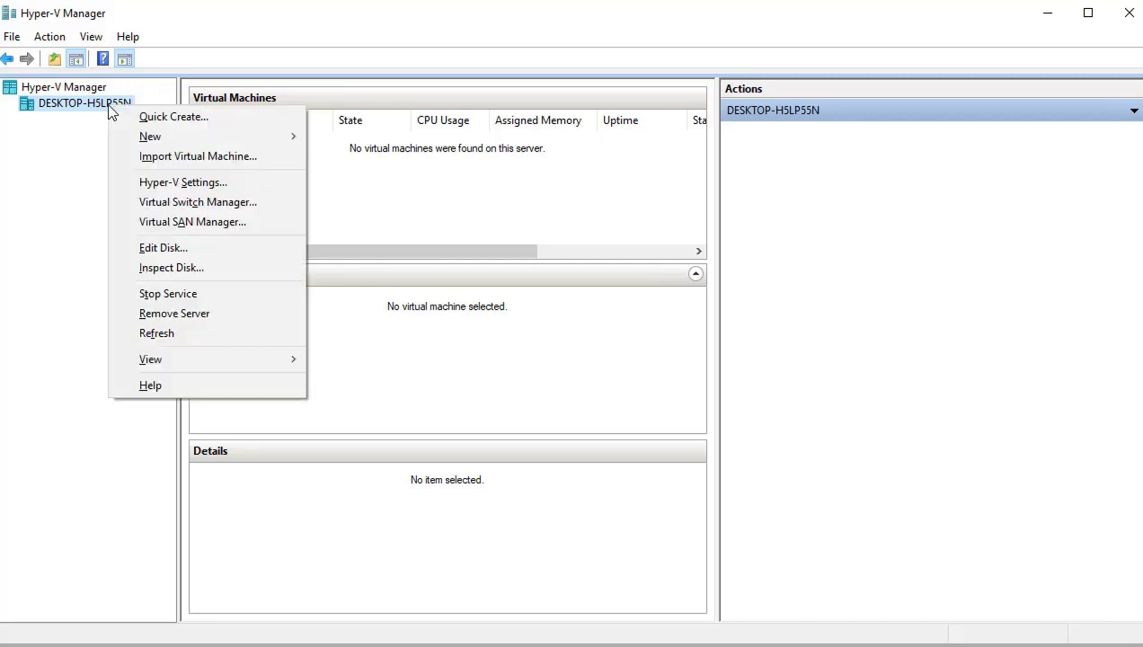
pyautogui.moveTo(287, 142)
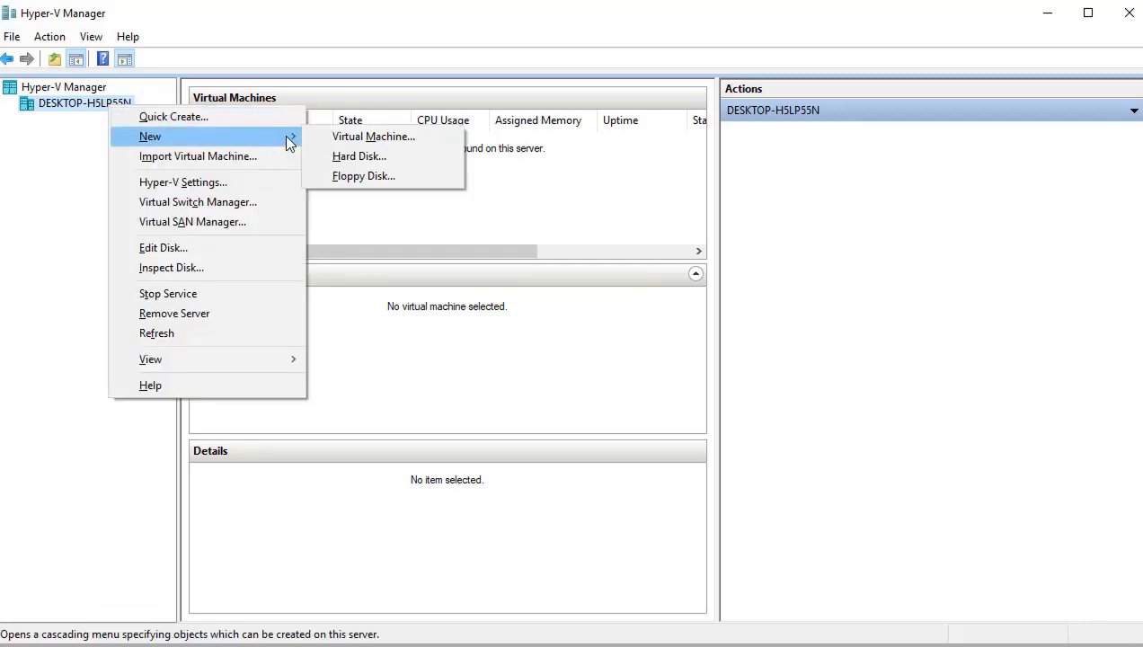
pyautogui.click(381, 138)
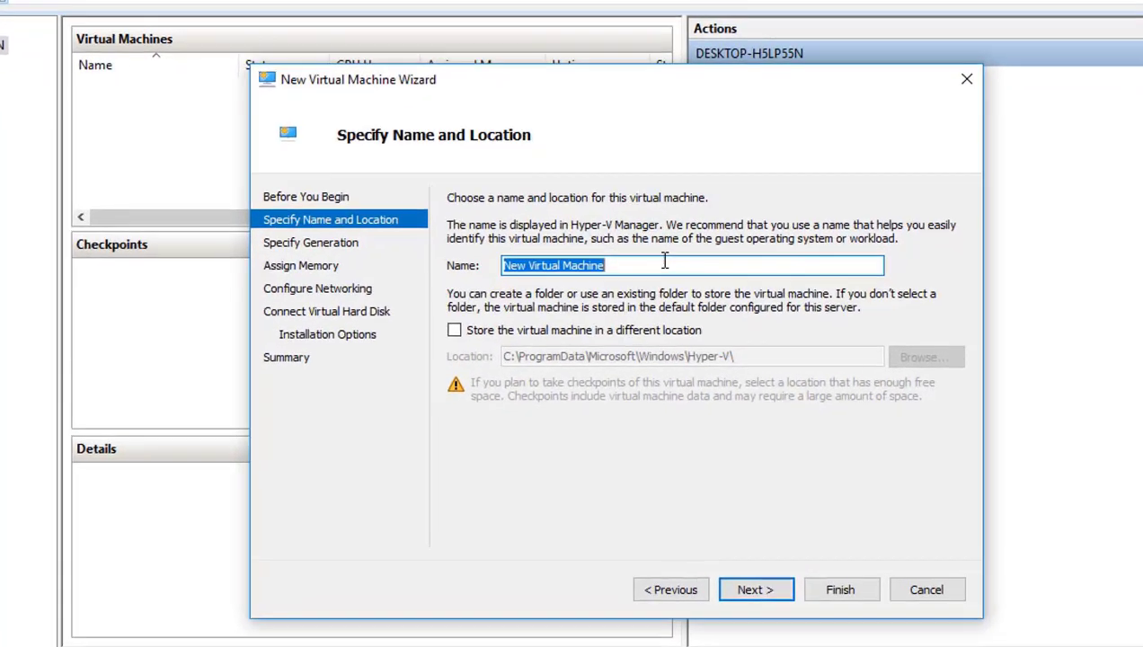
pyautogui.write('VSZ-')
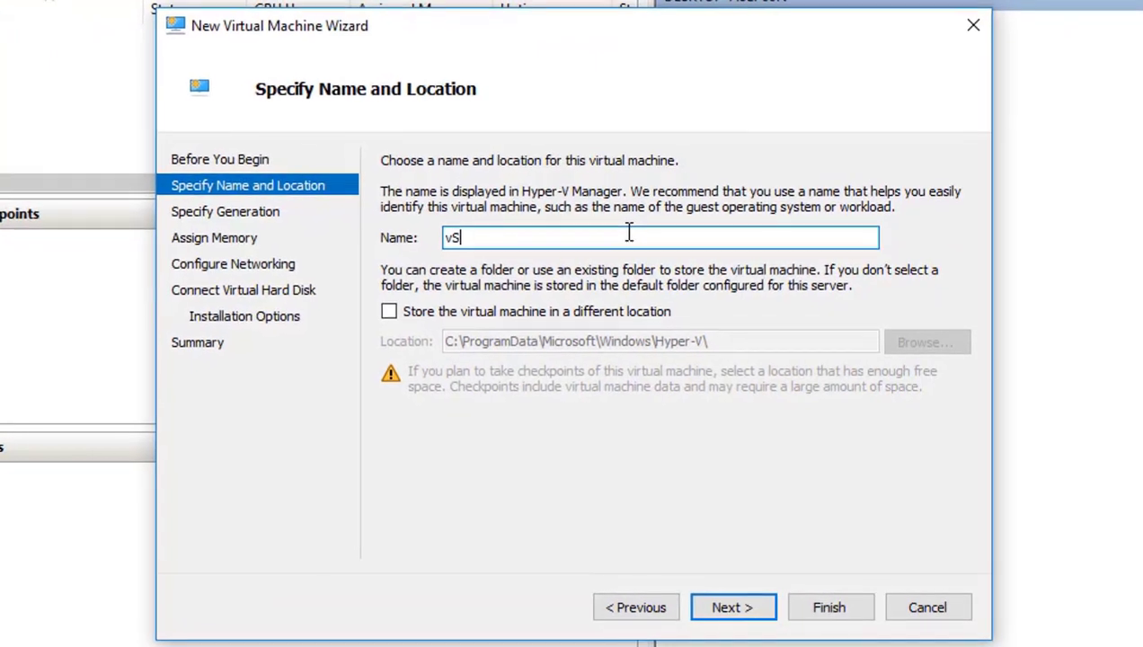
pyautogui.write('H')
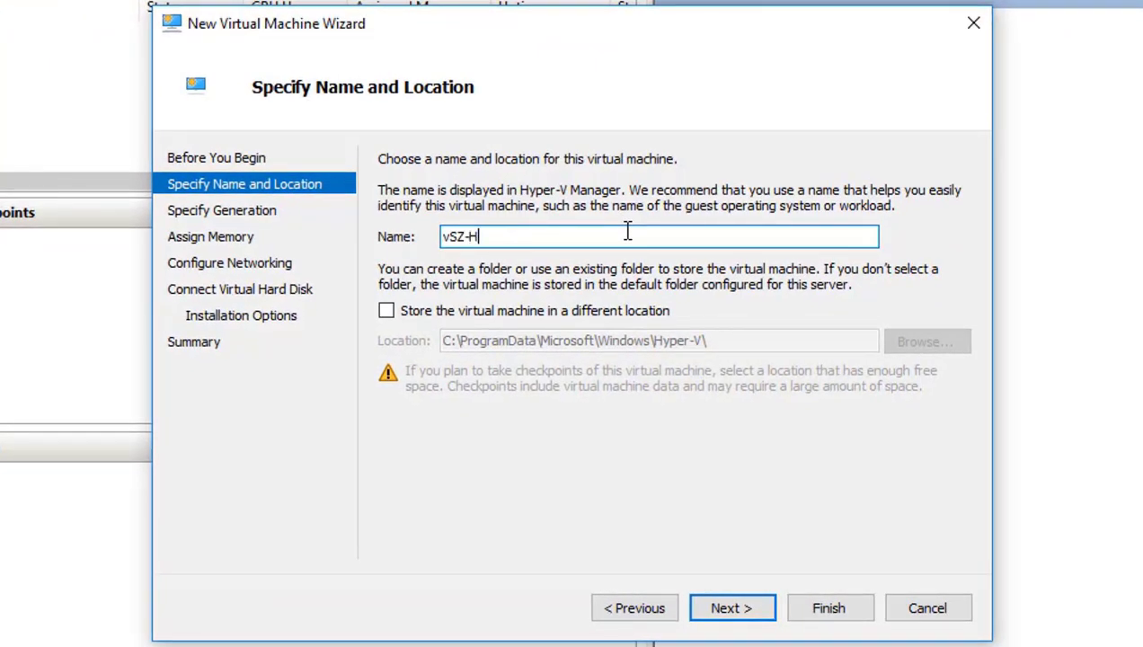
pyautogui.write('1')
pyautogui.click(742, 610)
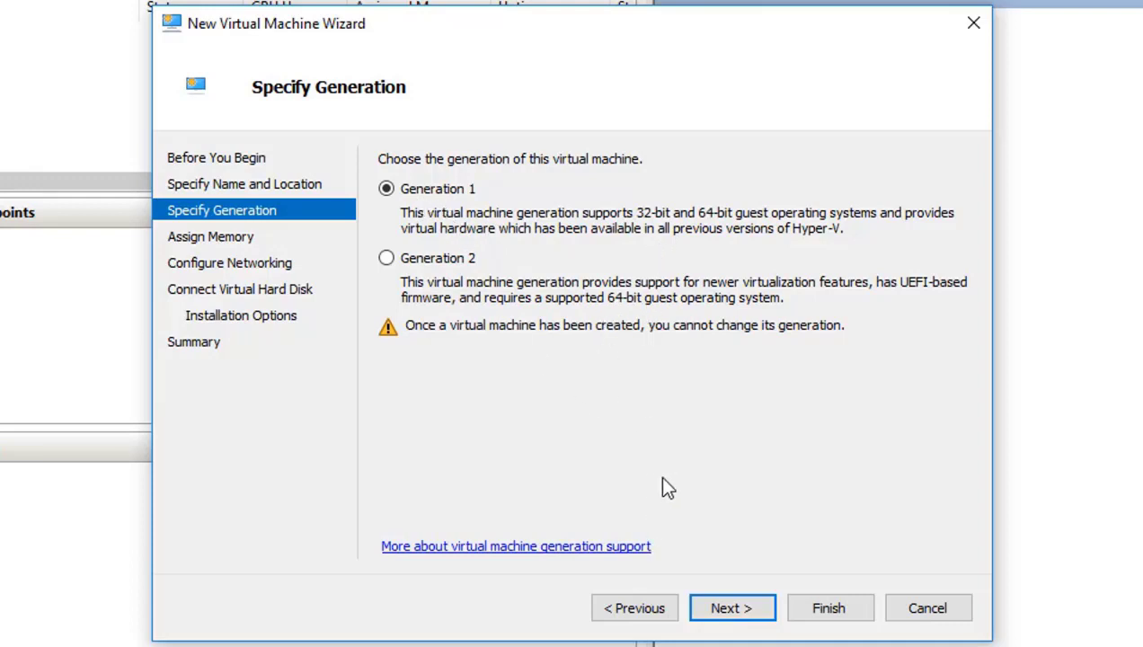
# Step: Keep Generation 1 and assign 14000 MB startup memory with Dynamic Memory disabled
pyautogui.click(731, 608)
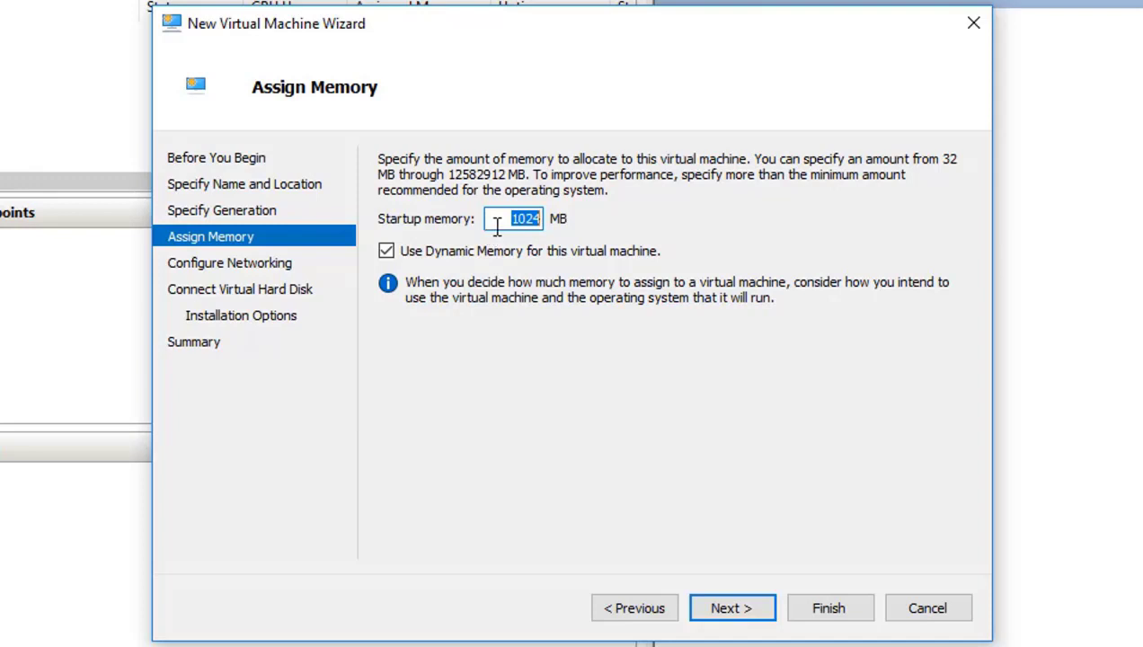
pyautogui.write('14000')
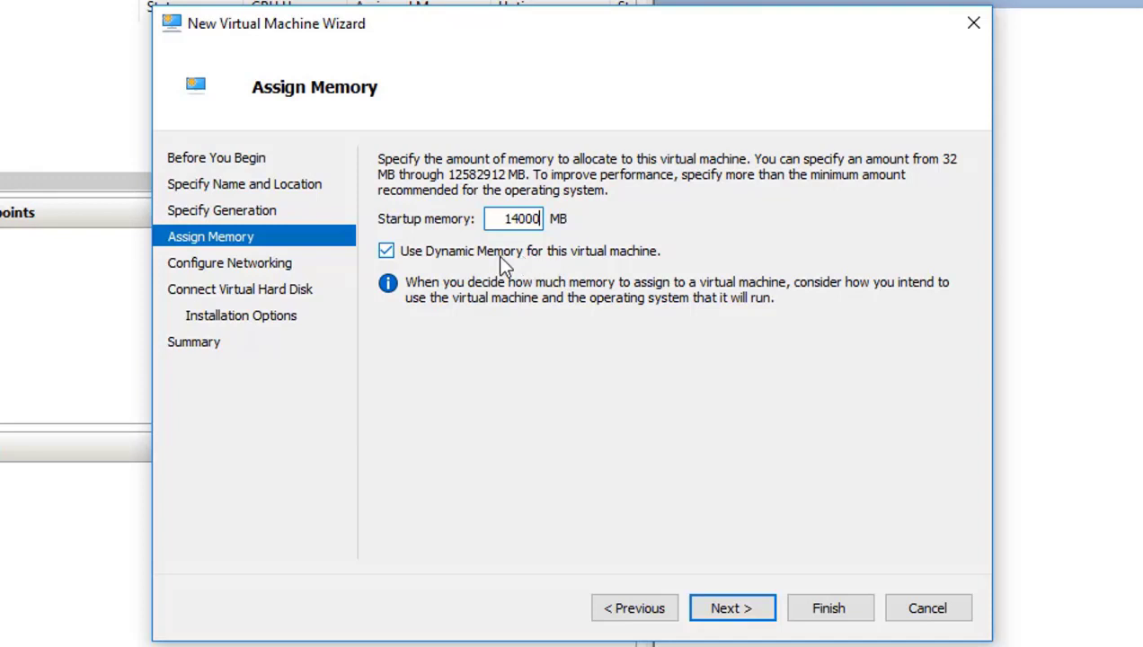
pyautogui.click(387, 254)
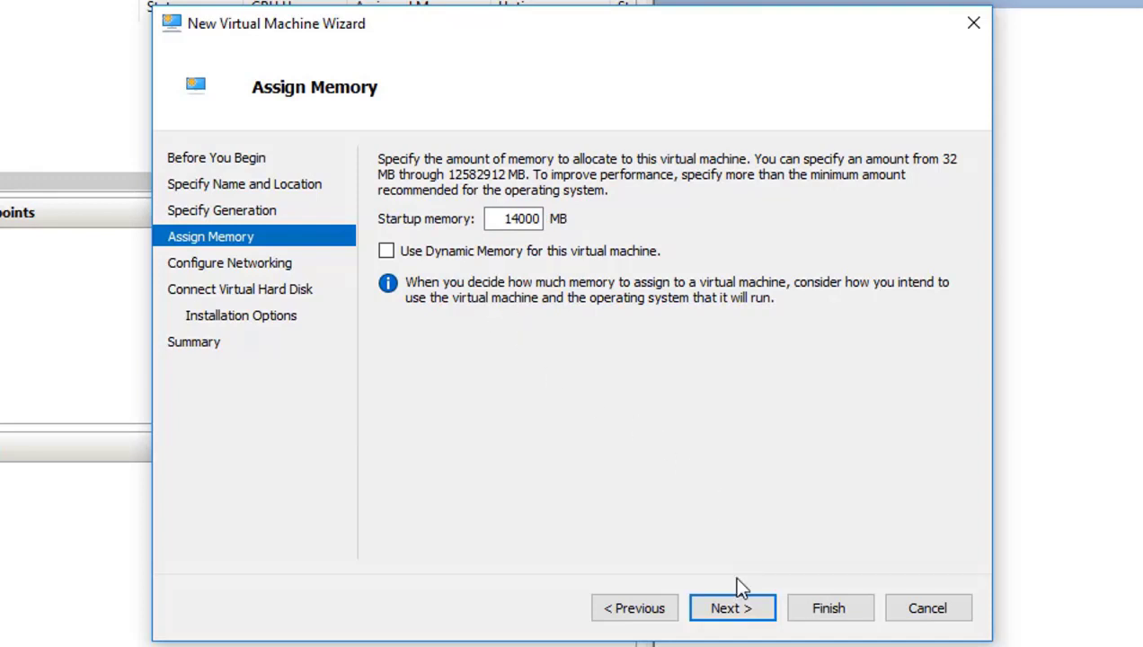
pyautogui.click(736, 611)
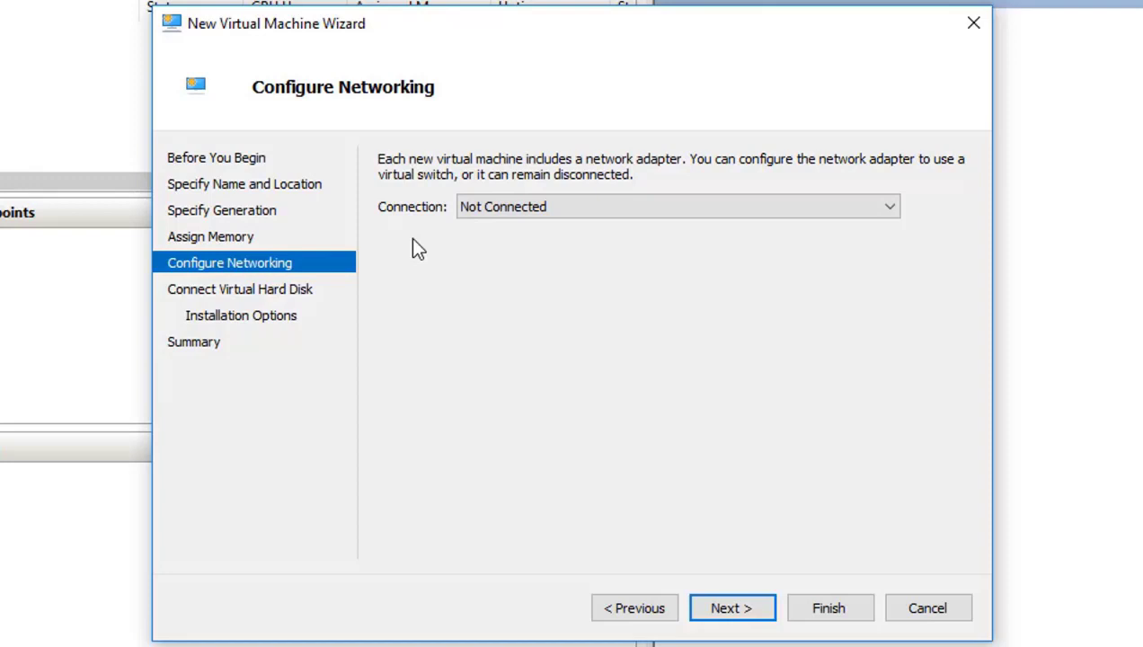
# Step: Connect the VM's network adapter to the Ruckus Virtual Switch
pyautogui.click(480, 199)
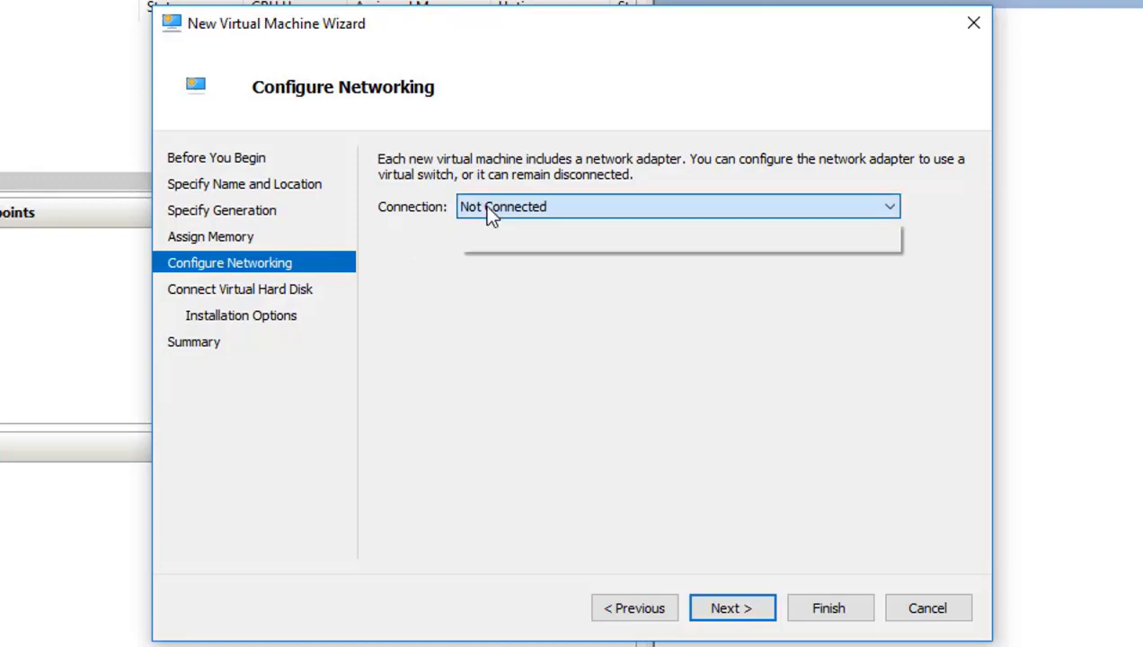
pyautogui.click(529, 245)
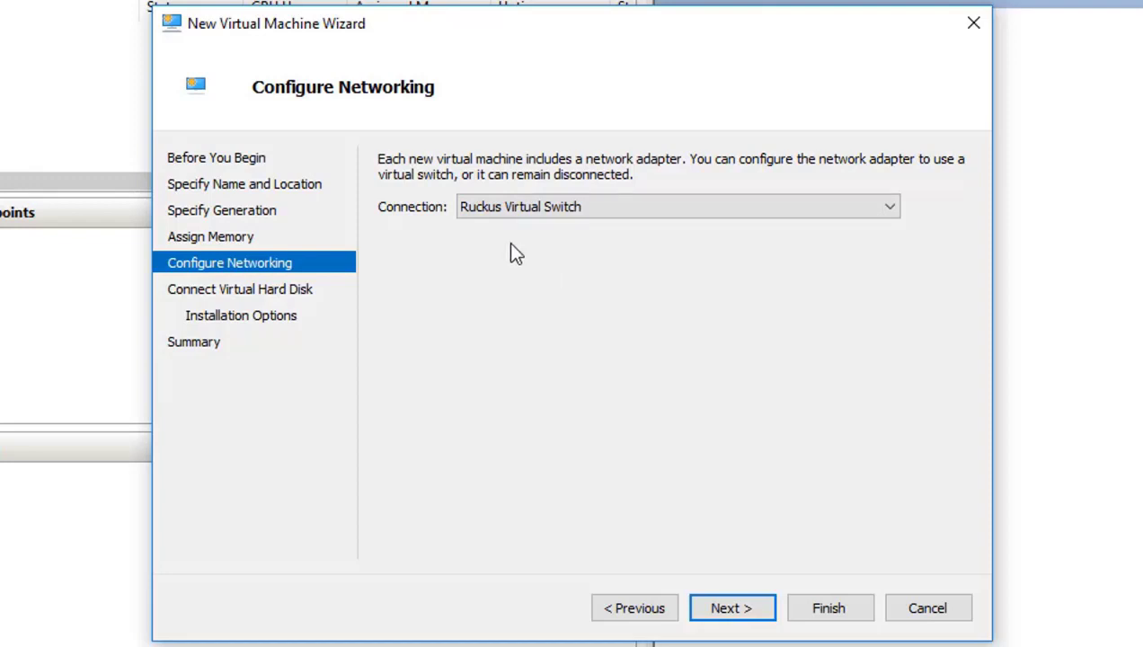
pyautogui.click(732, 610)
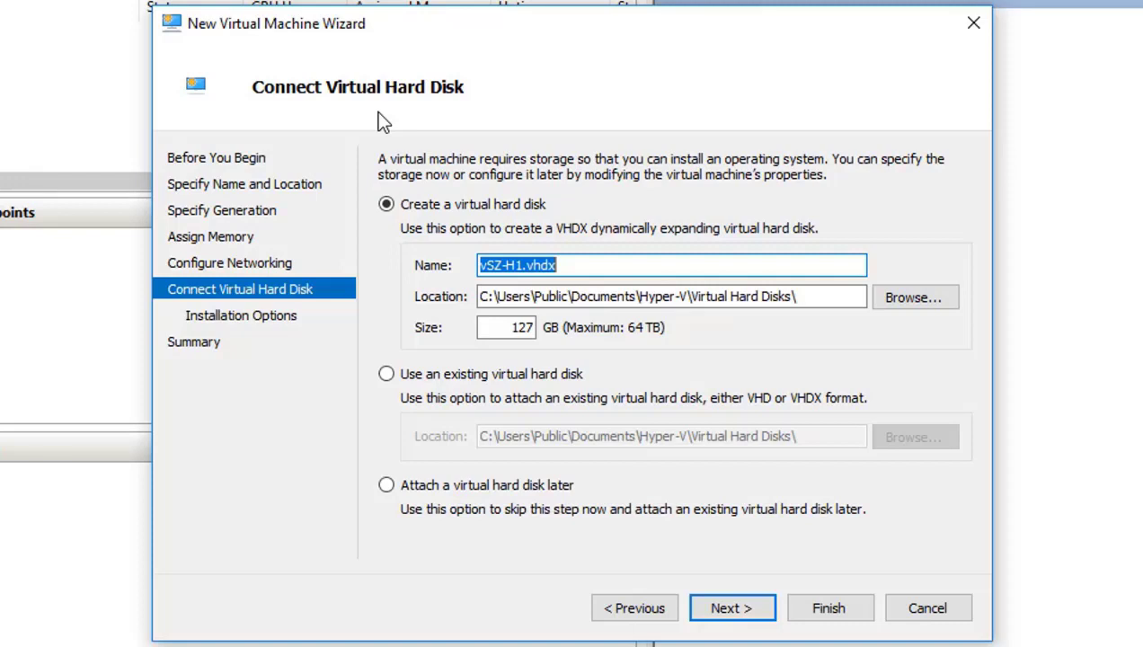
# Step: Use the existing Downloads\vscg-3.6.1.0.137.vhd disk and finish creating the VM
pyautogui.click(388, 373)
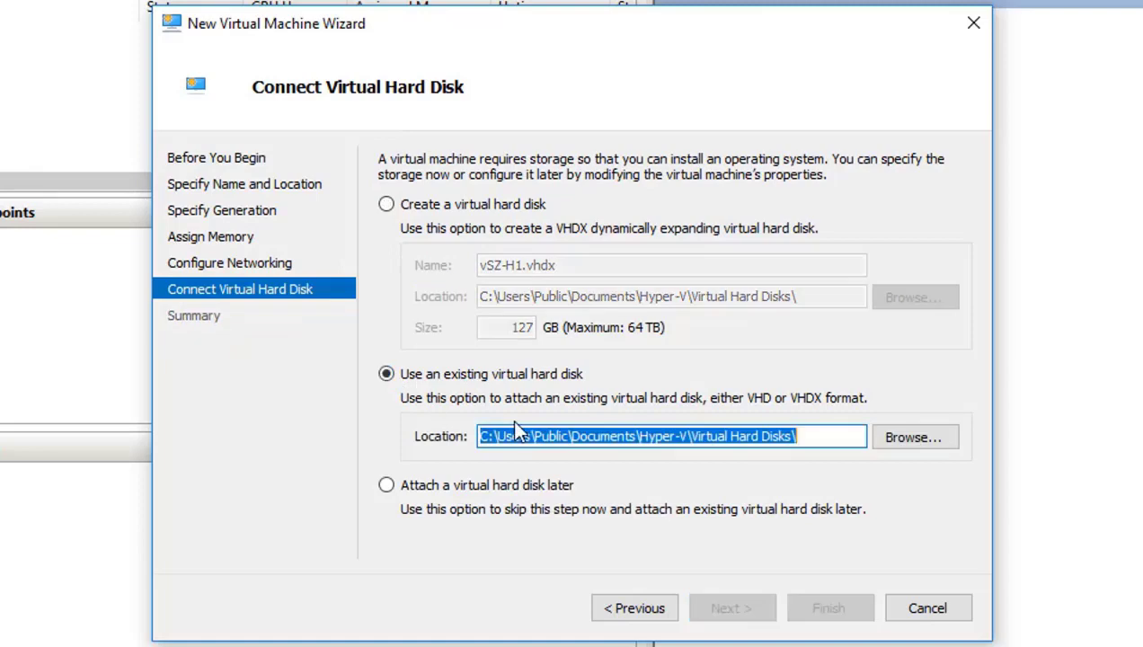
pyautogui.click(925, 440)
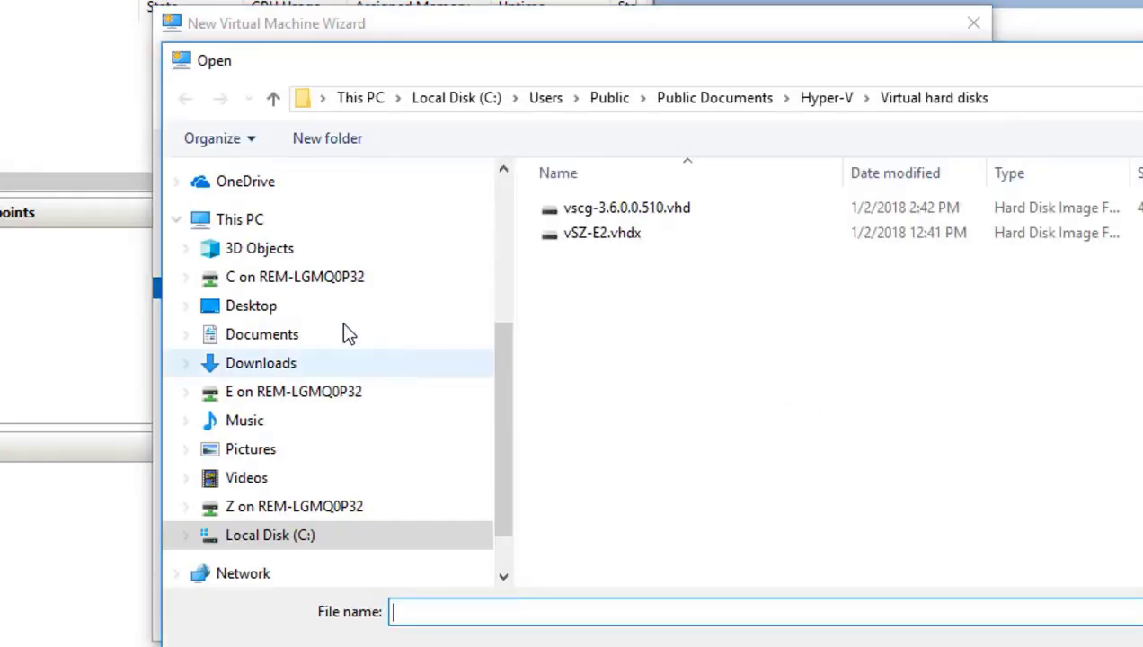
pyautogui.scroll(2, 311, 245)
pyautogui.scroll(1, 298, 225)
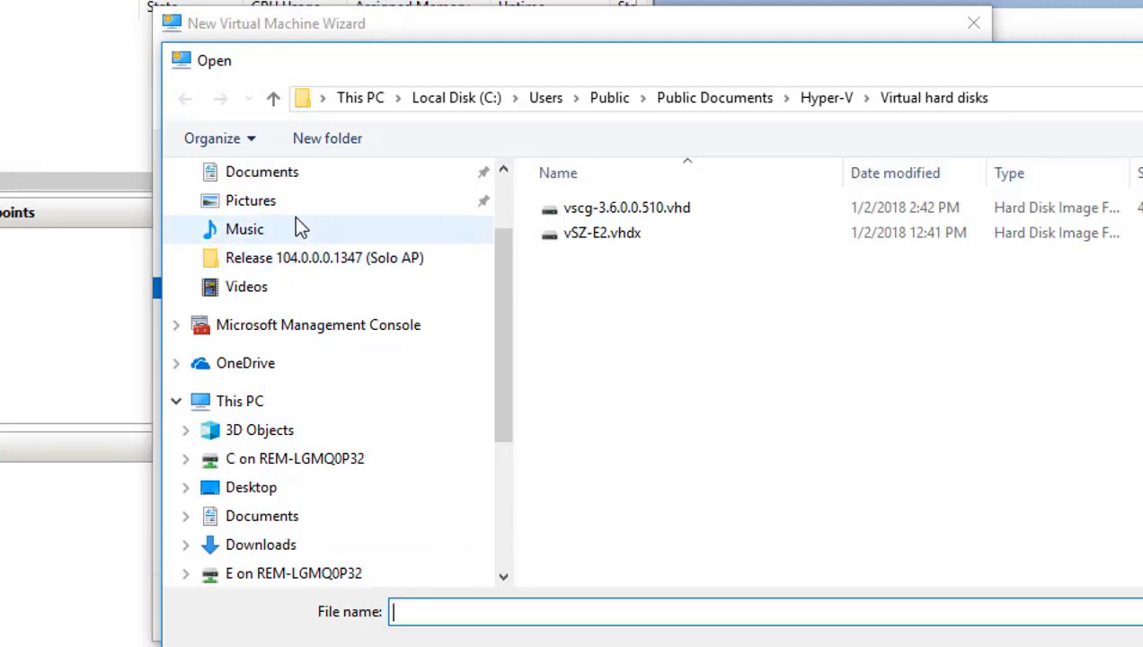
pyautogui.scroll(2, 287, 206)
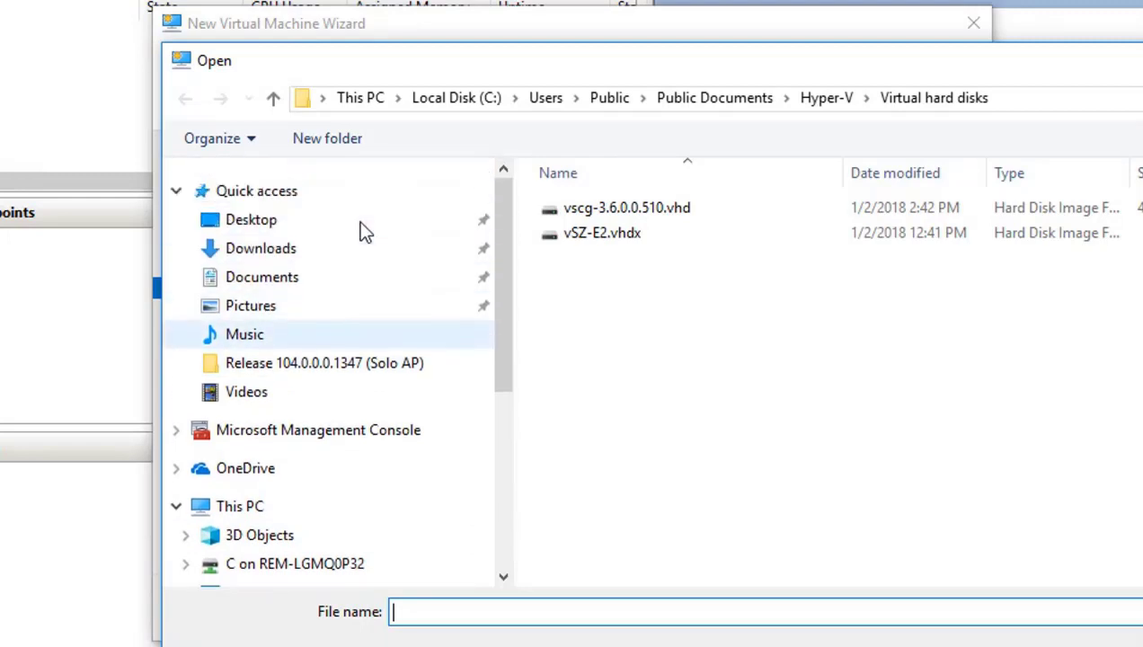
pyautogui.click(274, 249)
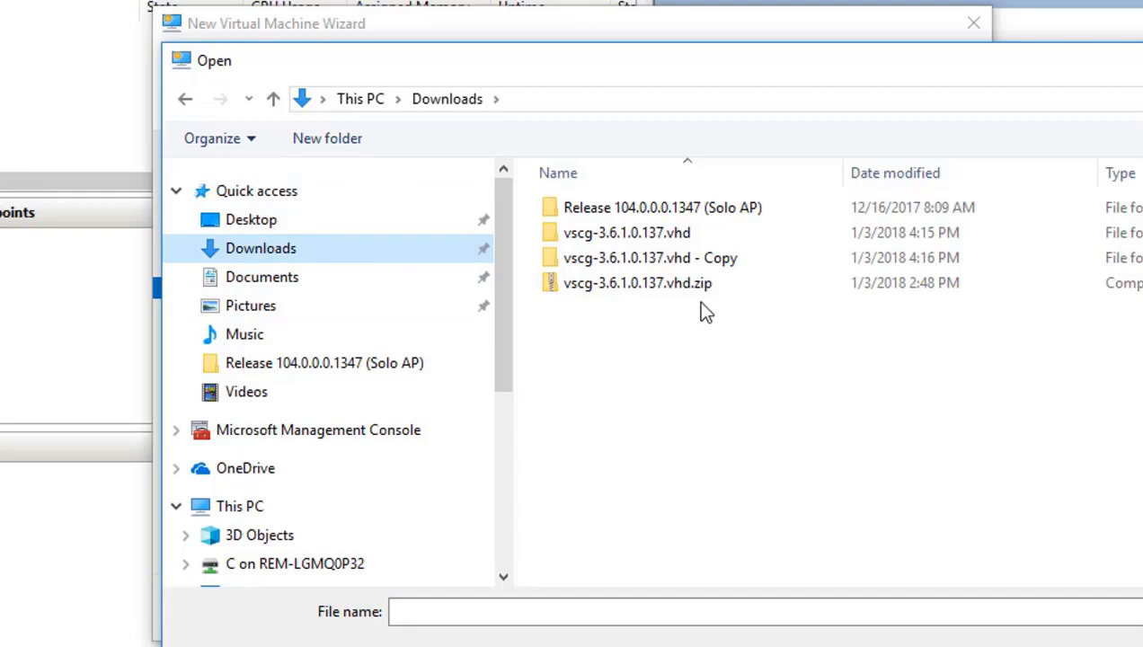
pyautogui.doubleClick(648, 236)
pyautogui.click(640, 214)
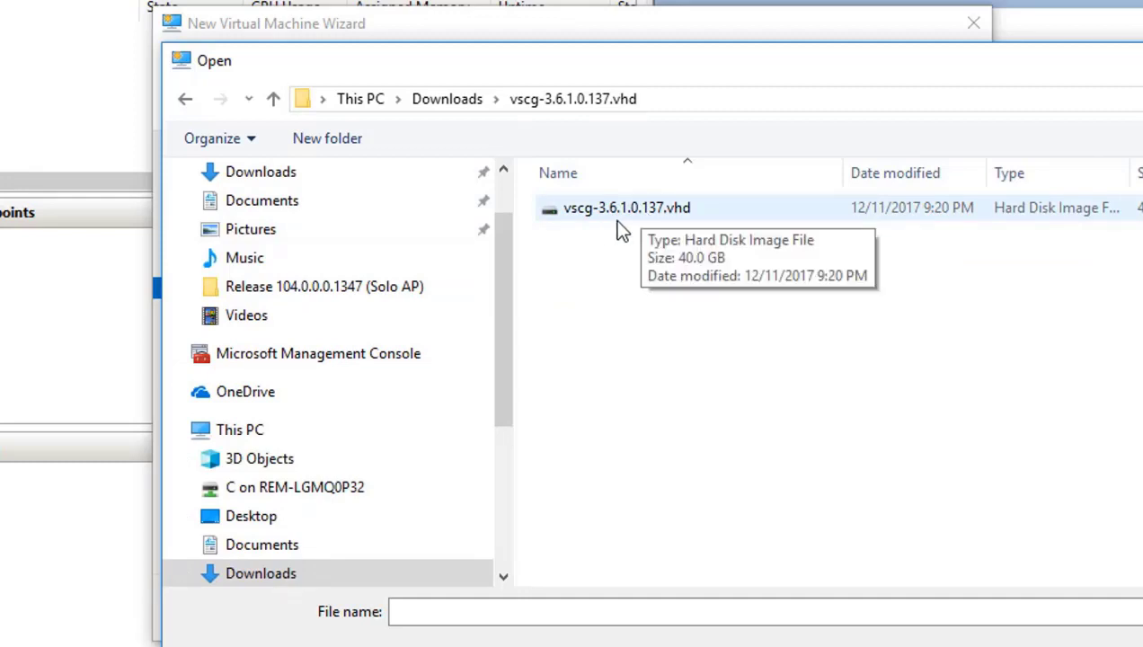
pyautogui.doubleClick(630, 214)
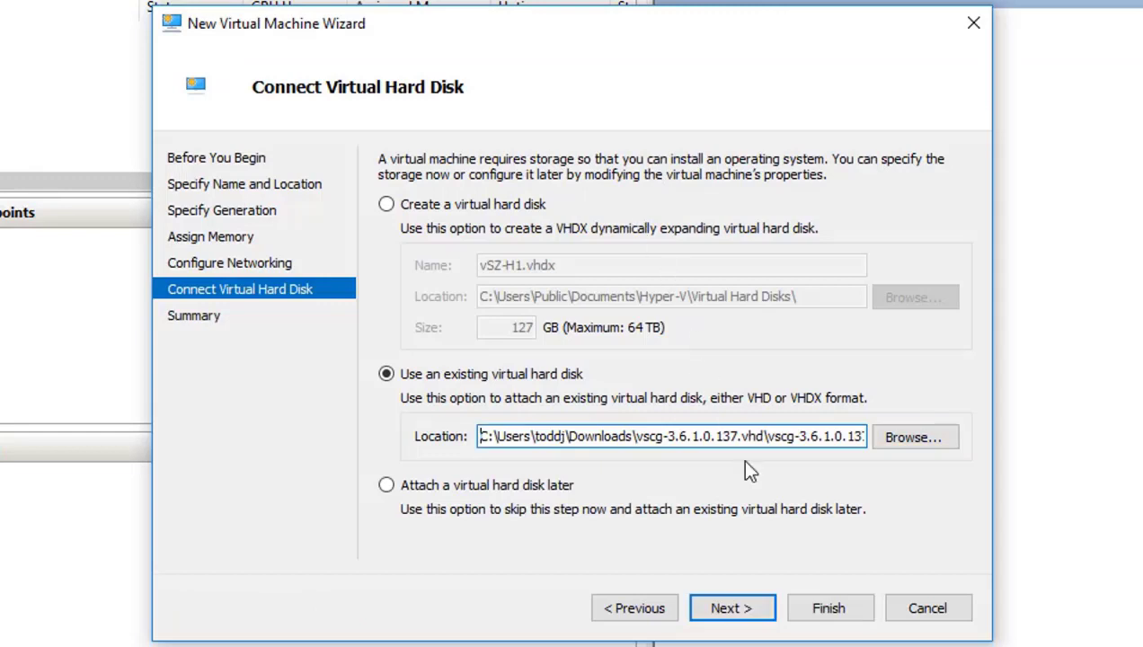
pyautogui.click(724, 612)
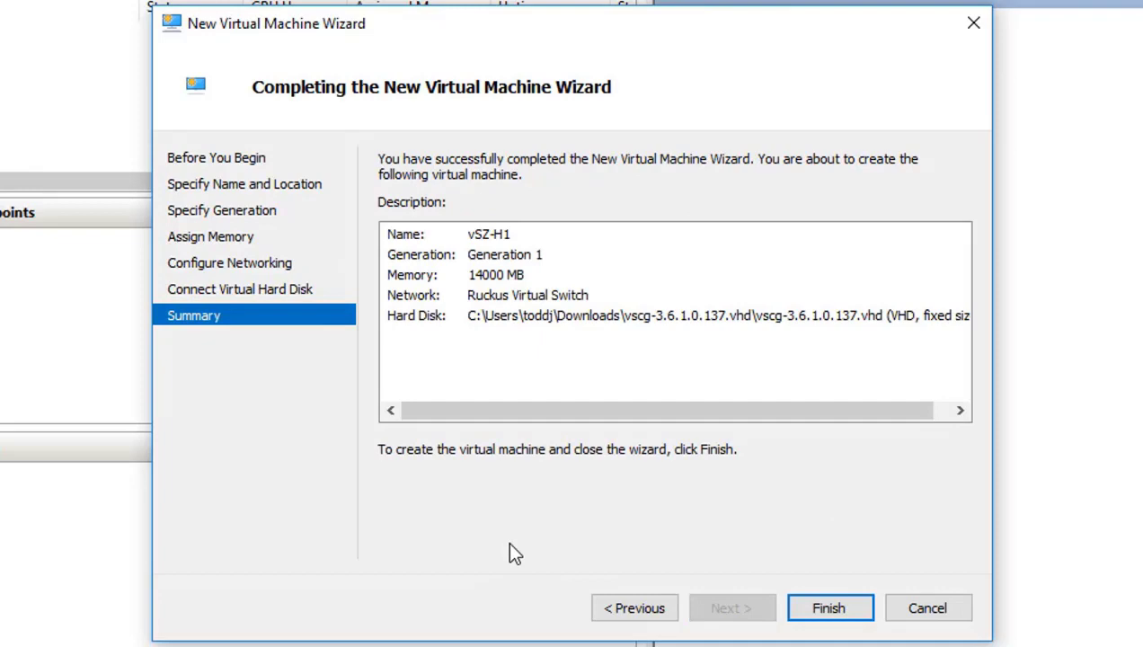
pyautogui.click(833, 610)
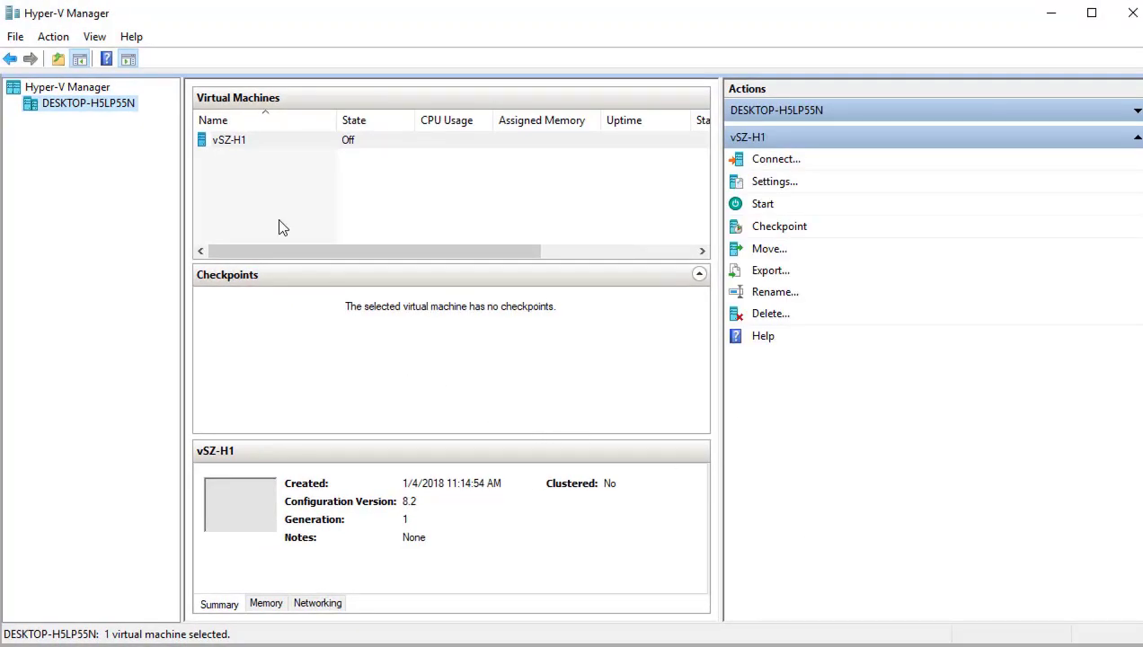
# Step: In vSZ-H1's Settings, raise the virtual processor count from 1 to 2 and apply
pyautogui.rightClick(231, 145)
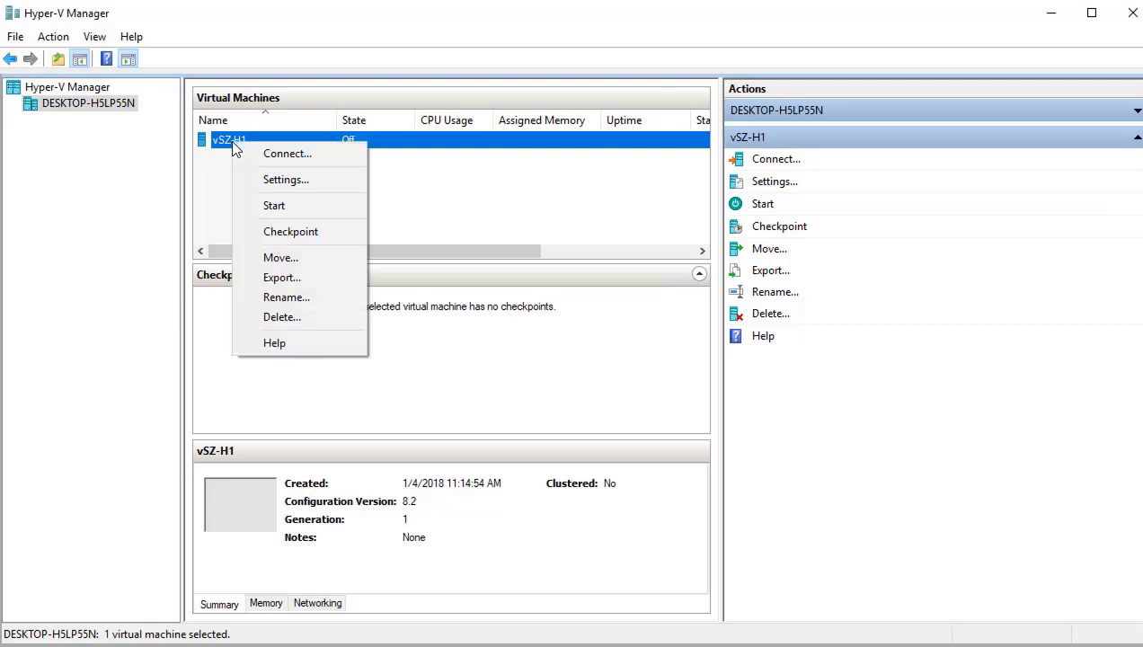
pyautogui.click(281, 179)
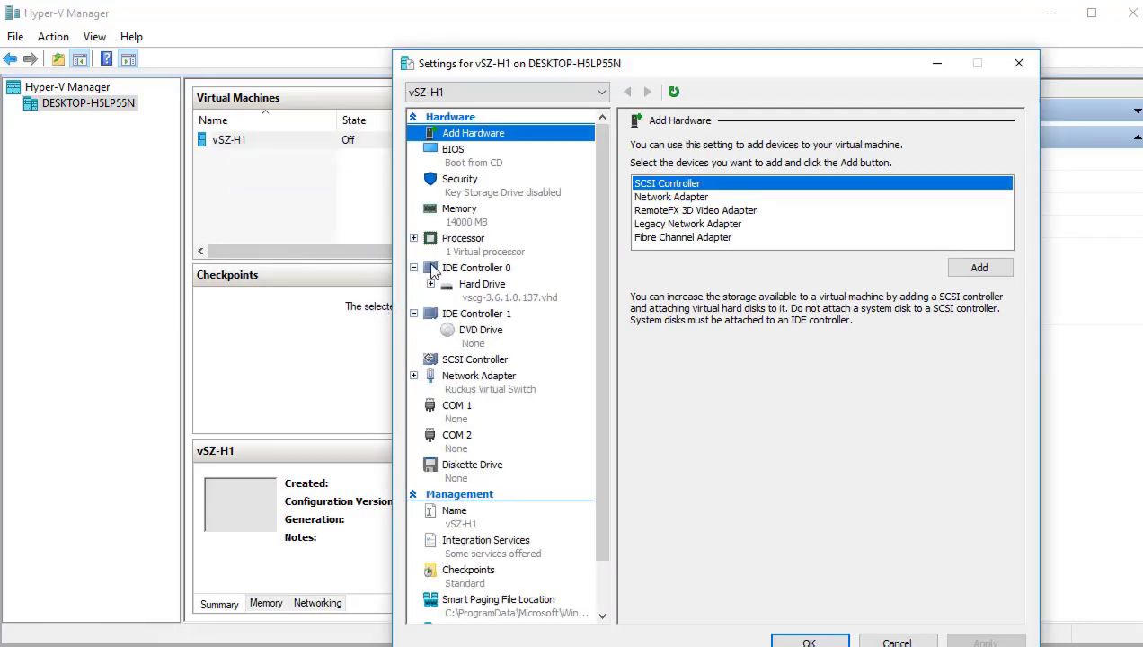
pyautogui.click(454, 221)
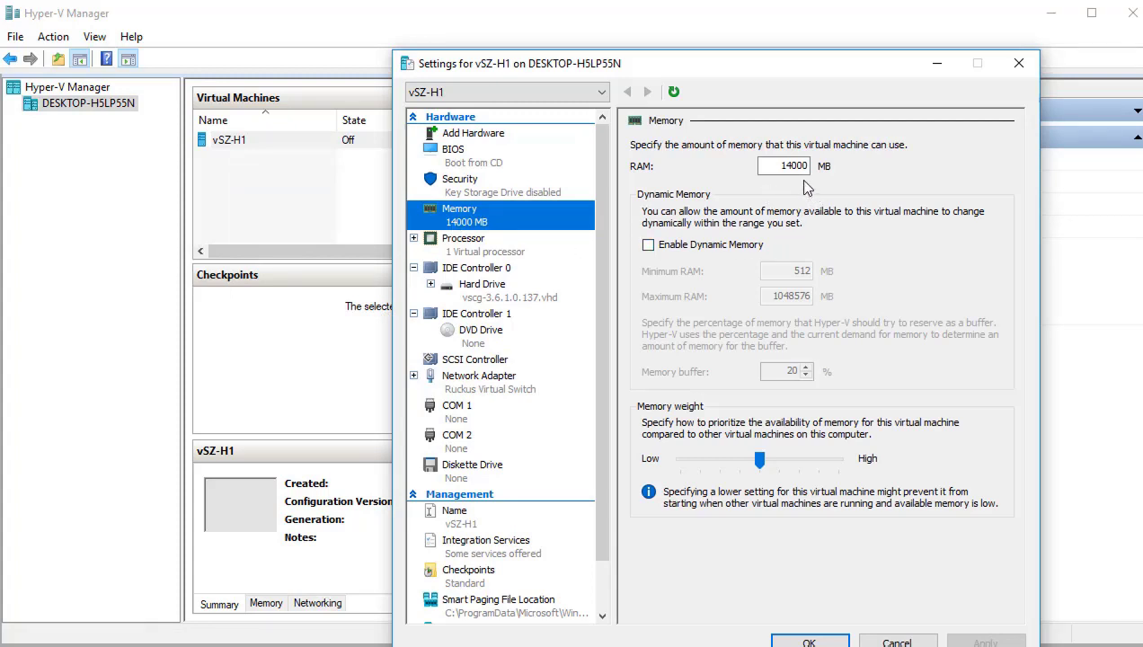
pyautogui.click(466, 254)
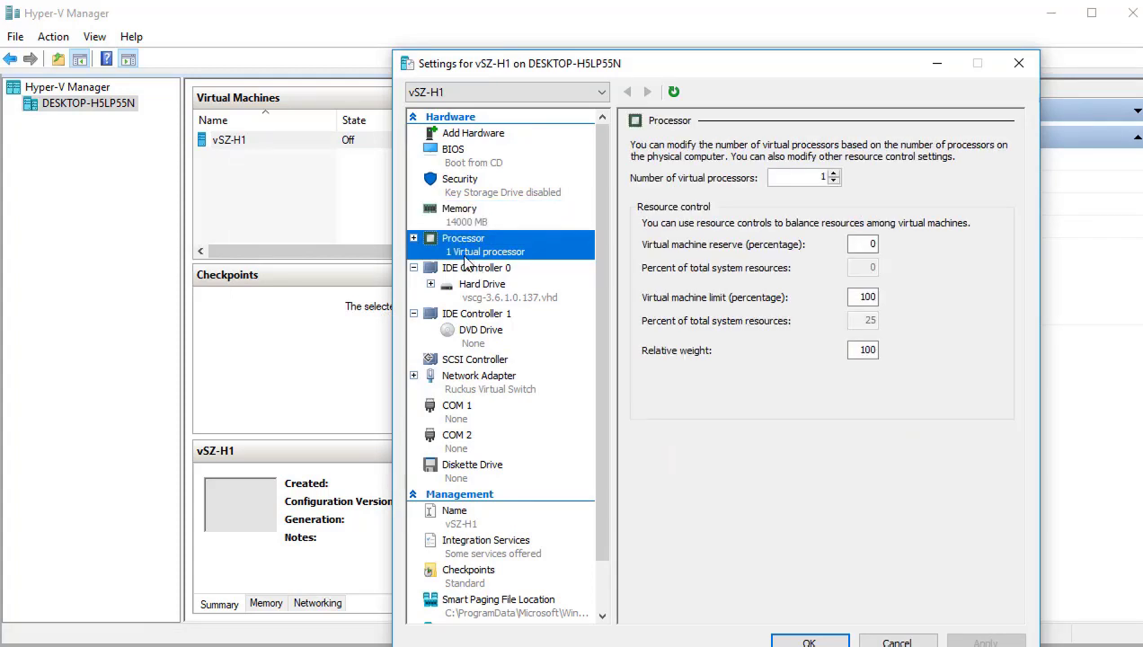
pyautogui.click(834, 173)
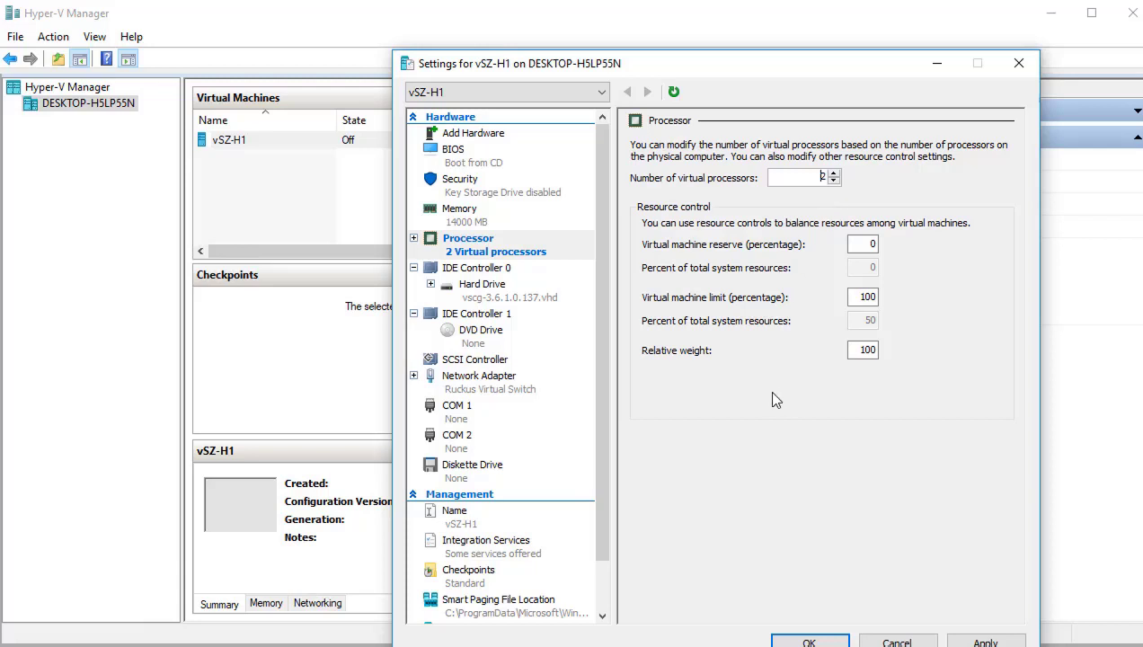
pyautogui.click(985, 641)
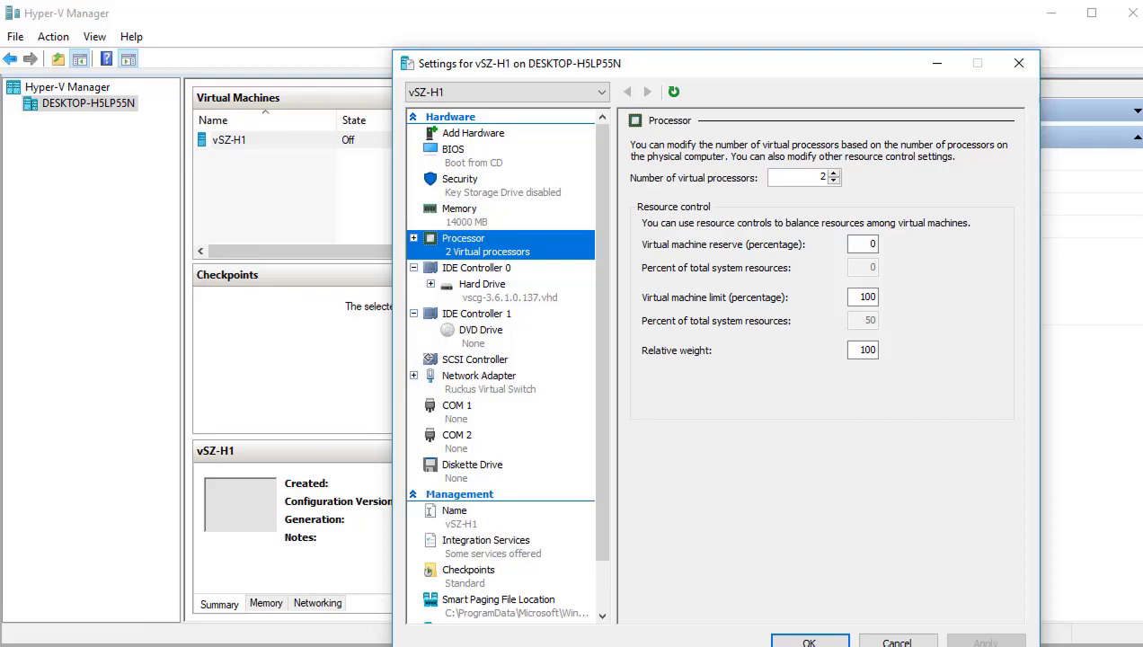
pyautogui.click(811, 640)
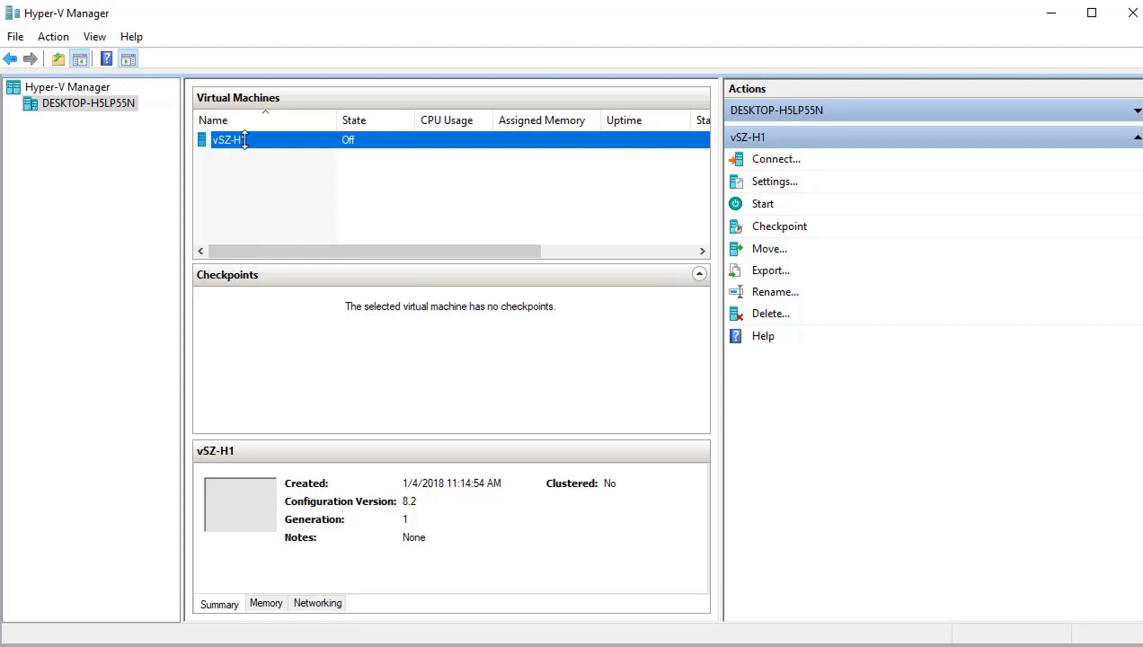
# Step: Start vSZ-H1 and connect to its console
pyautogui.rightClick(245, 140)
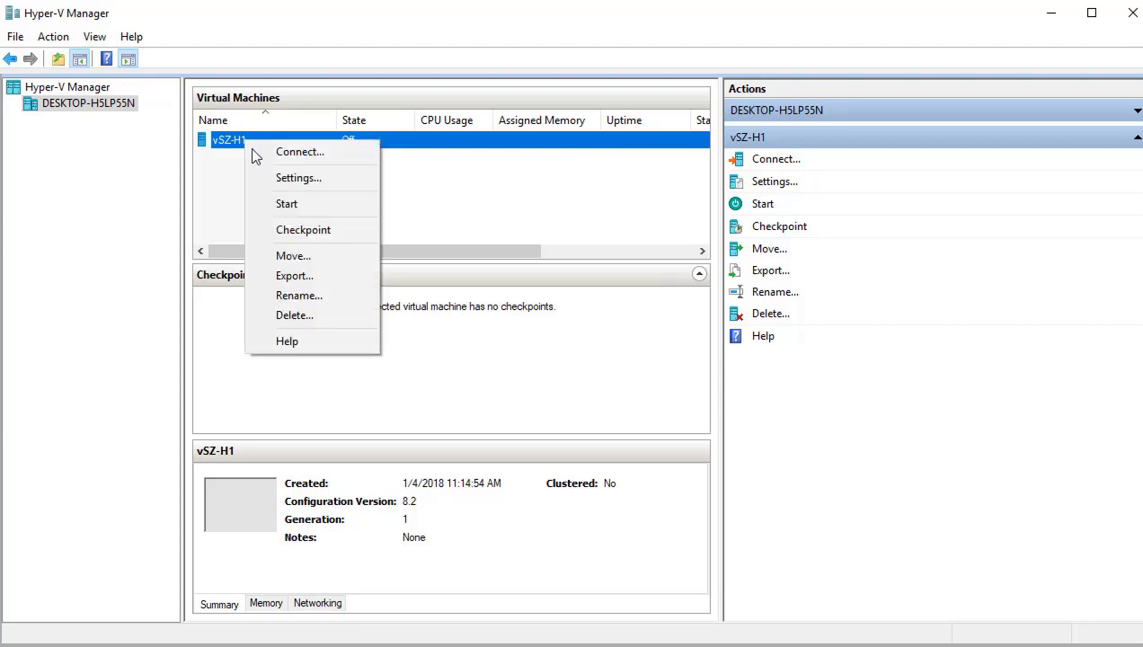
pyautogui.click(296, 206)
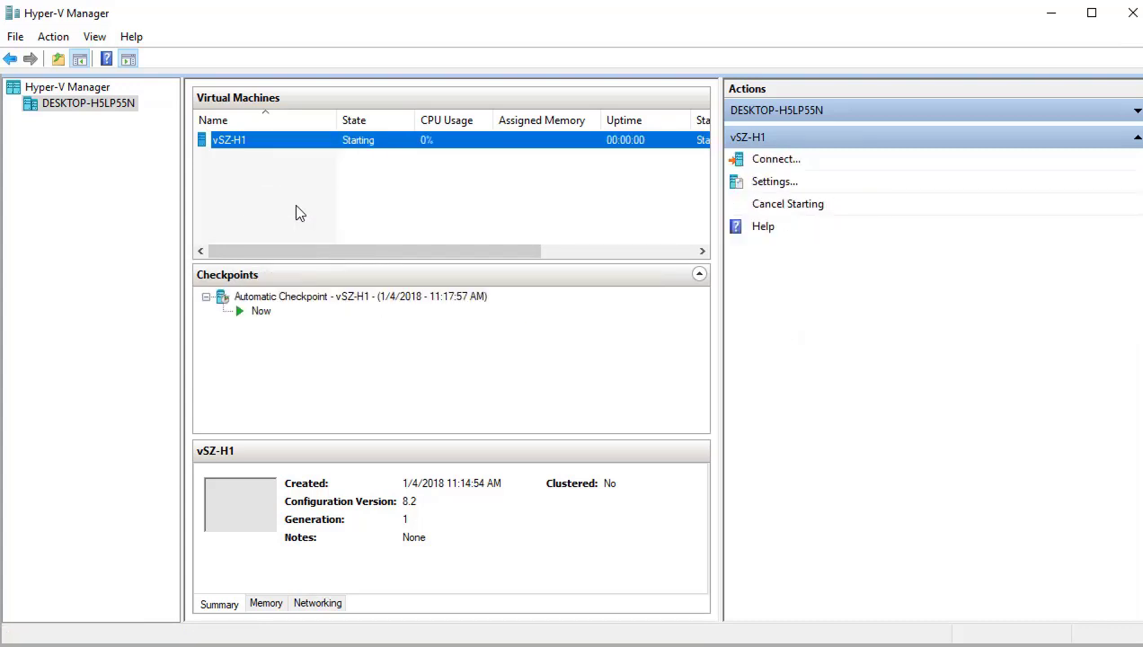
pyautogui.rightClick(280, 142)
pyautogui.click(321, 153)
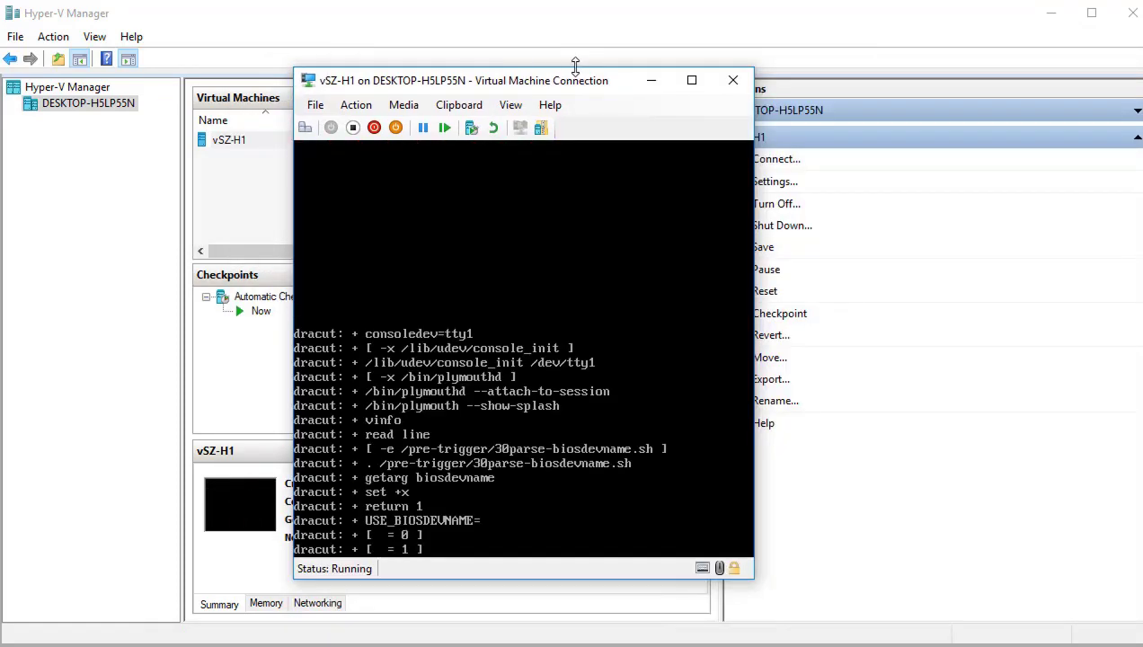
# Step: Enlarge the vSZ-H1 console window by dragging its top edge and bottom-right corner
pyautogui.moveTo(574, 67); pyautogui.dragTo(598, 4)
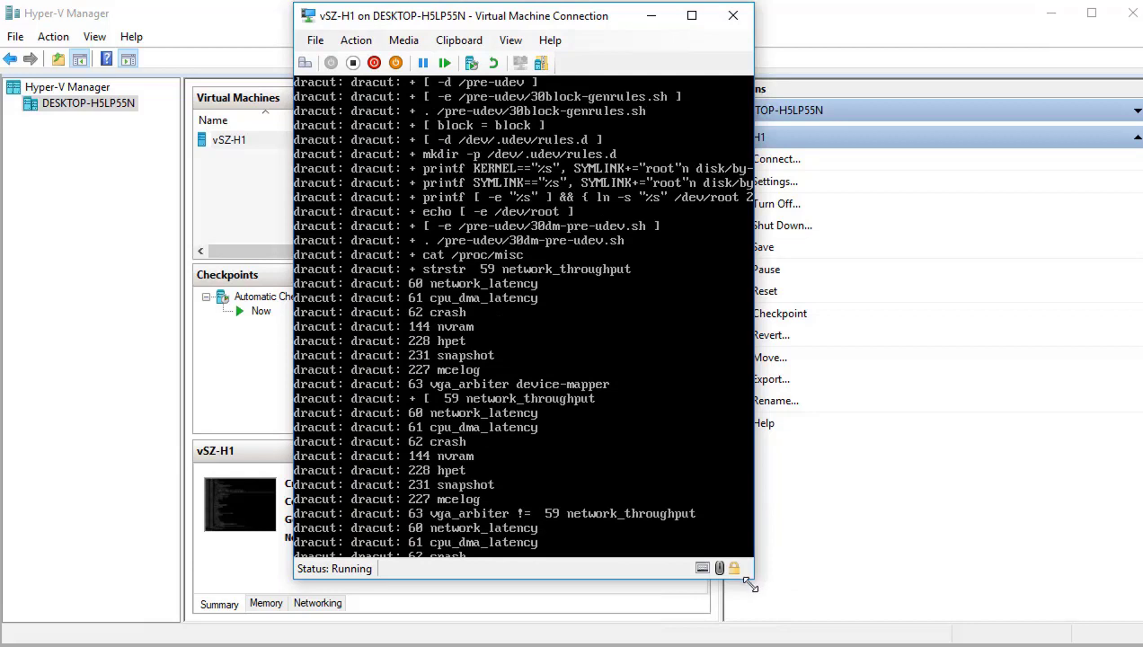
pyautogui.moveTo(754, 579); pyautogui.dragTo(920, 646)
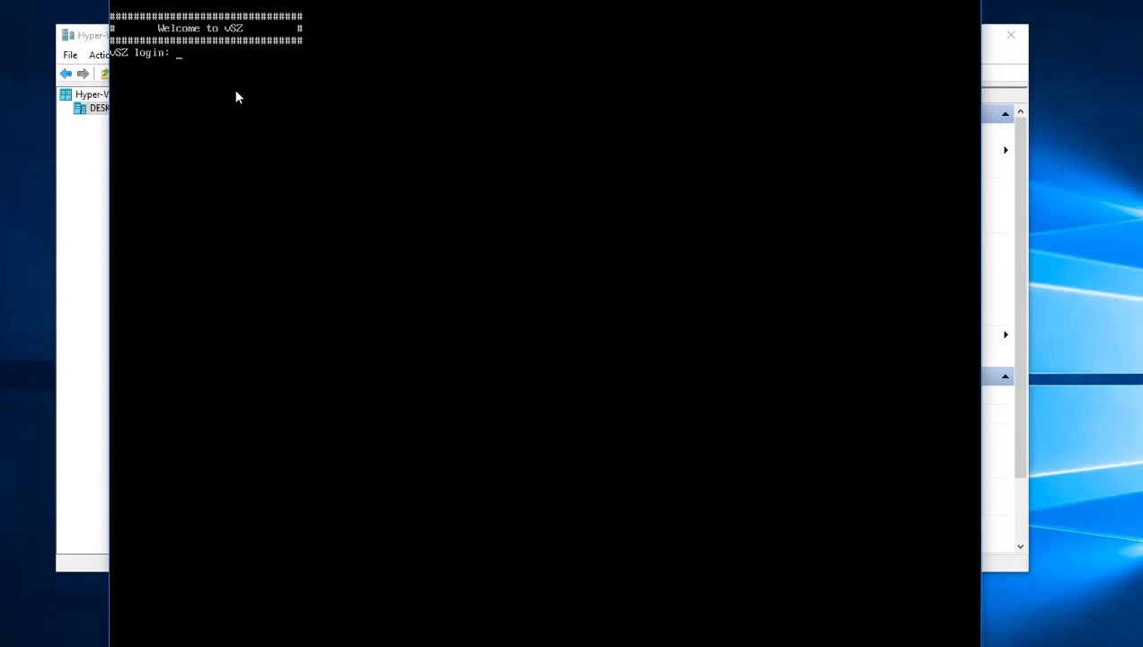
# Step: Log into the vSZ console as admin and run the setup command
pyautogui.click(201, 70)
pyautogui.write('admin')
pyautogui.press('Return')
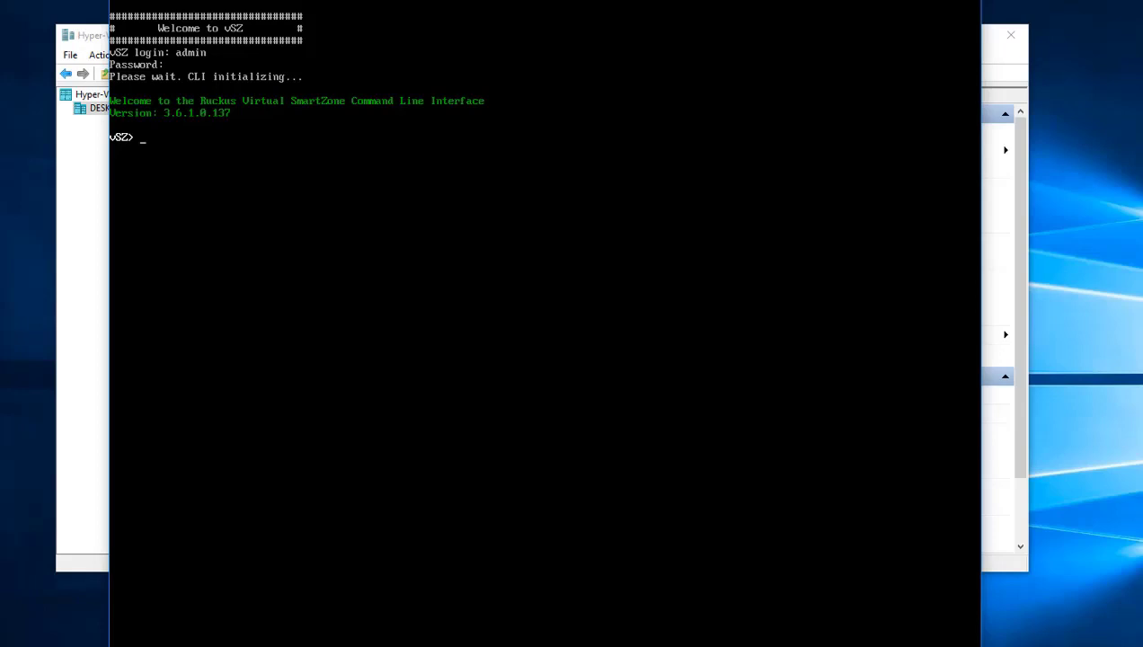
pyautogui.write('setup')
pyautogui.press('Return')
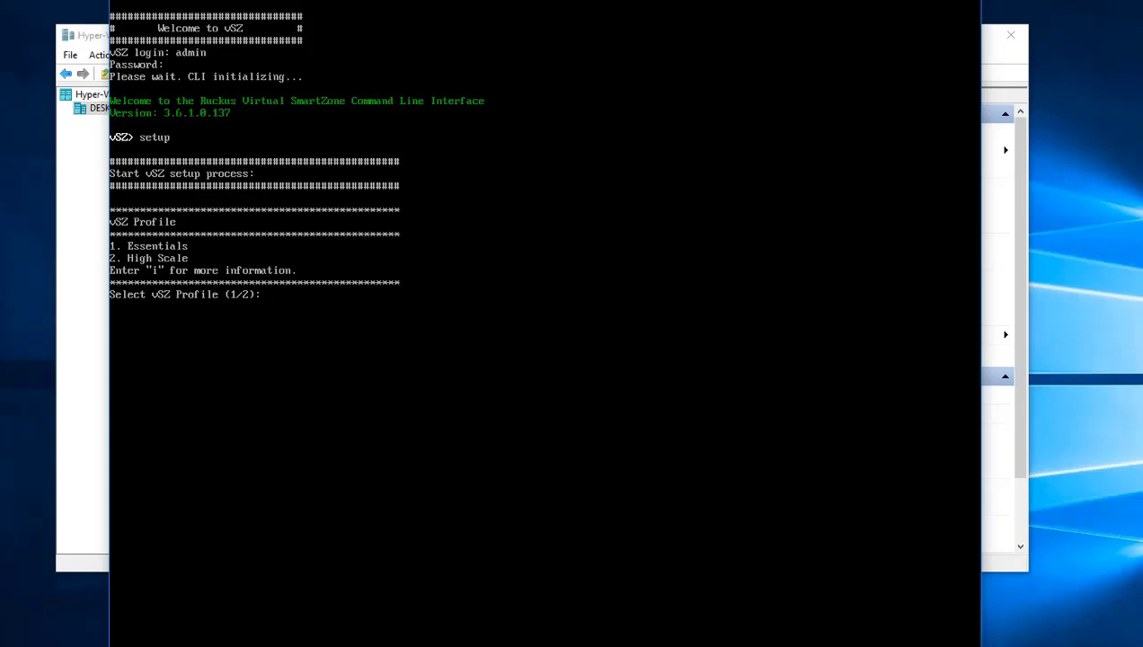
# Step: Choose the High Scale profile, IPv4-only addressing and manual IP configuration
pyautogui.write('2')
pyautogui.press('Return')
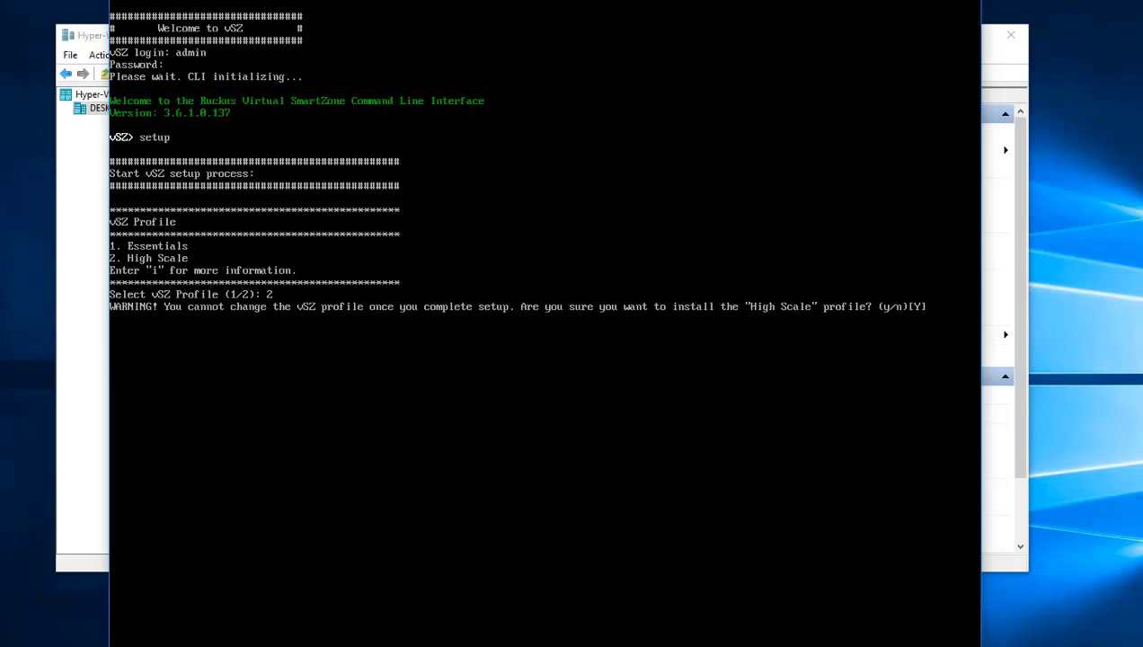
pyautogui.write('y')
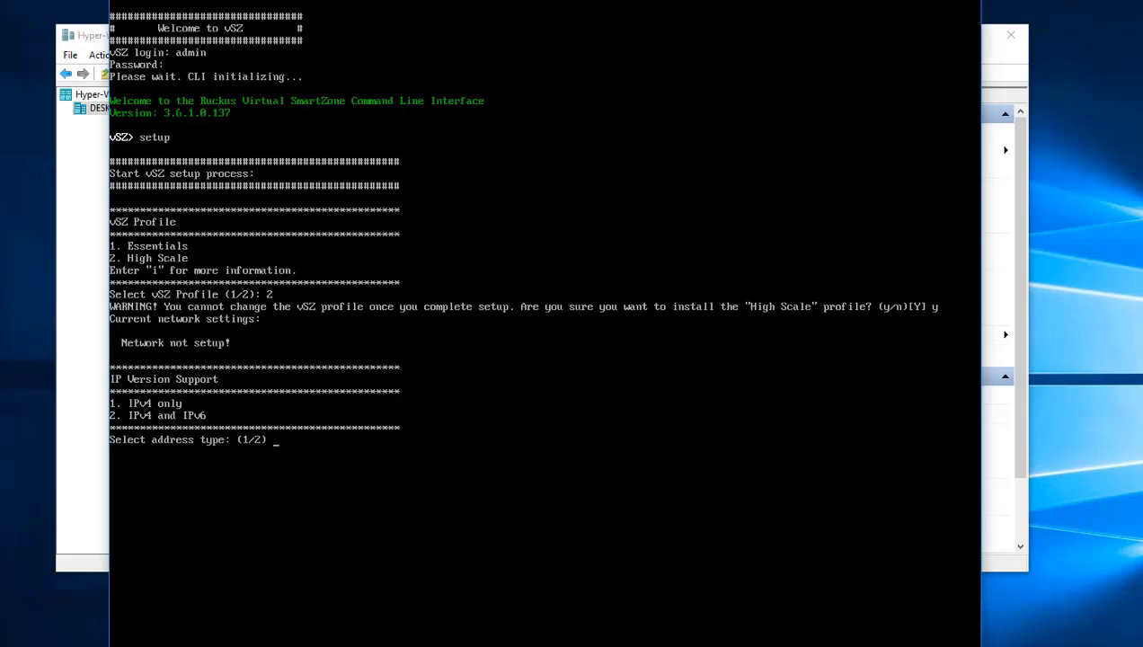
pyautogui.write('1')
pyautogui.press('Return')
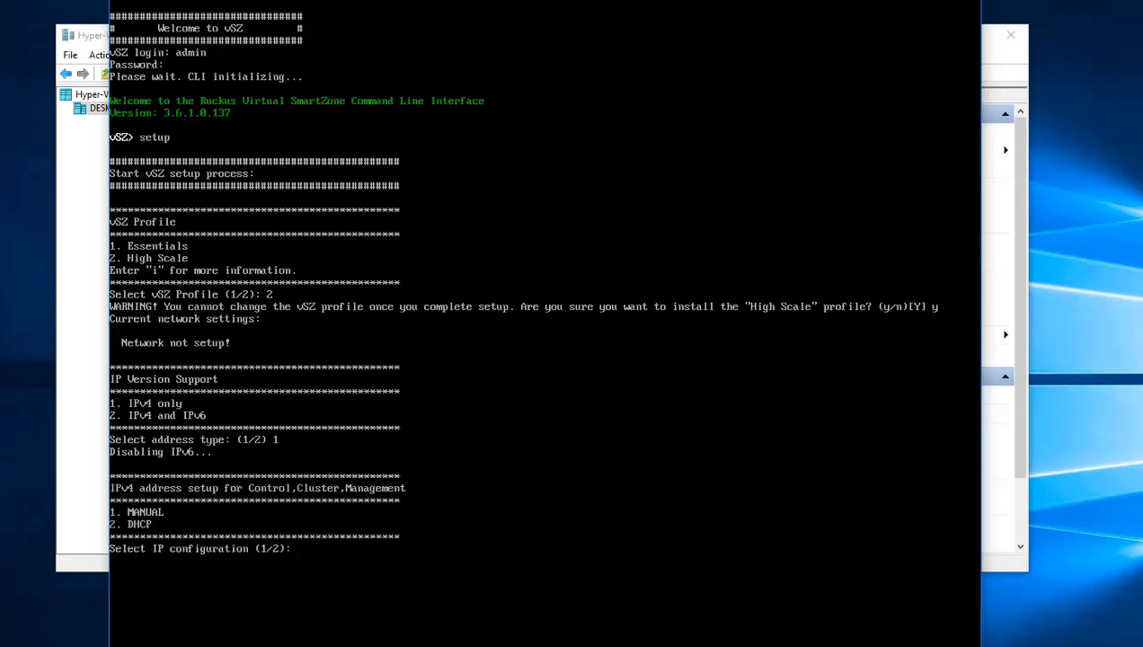
pyautogui.write('1')
pyautogui.press('Return')
# Step: Enter static IP 192.168.1.160, netmask 255.255.255.0 and gateway 192.168.1.1, then confirm them
pyautogui.write('192.168.1.160')
pyautogui.press('Return')
pyautogui.write('192.168.1.160')
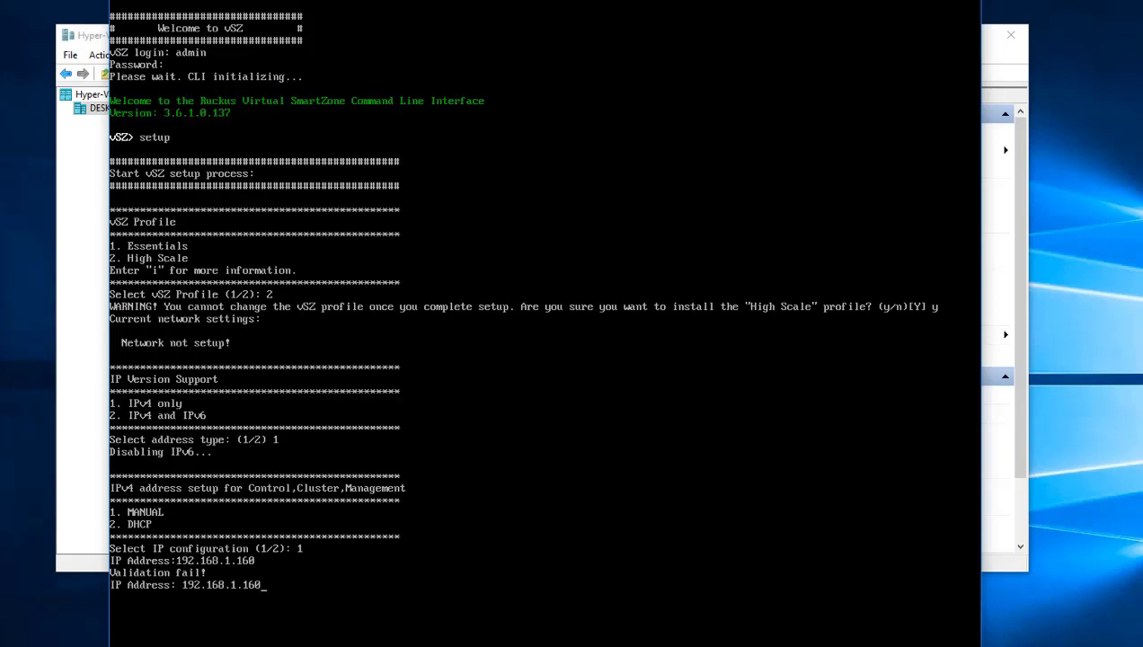
pyautogui.press('Return')
pyautogui.write('255.255.255.0')
pyautogui.press('Return')
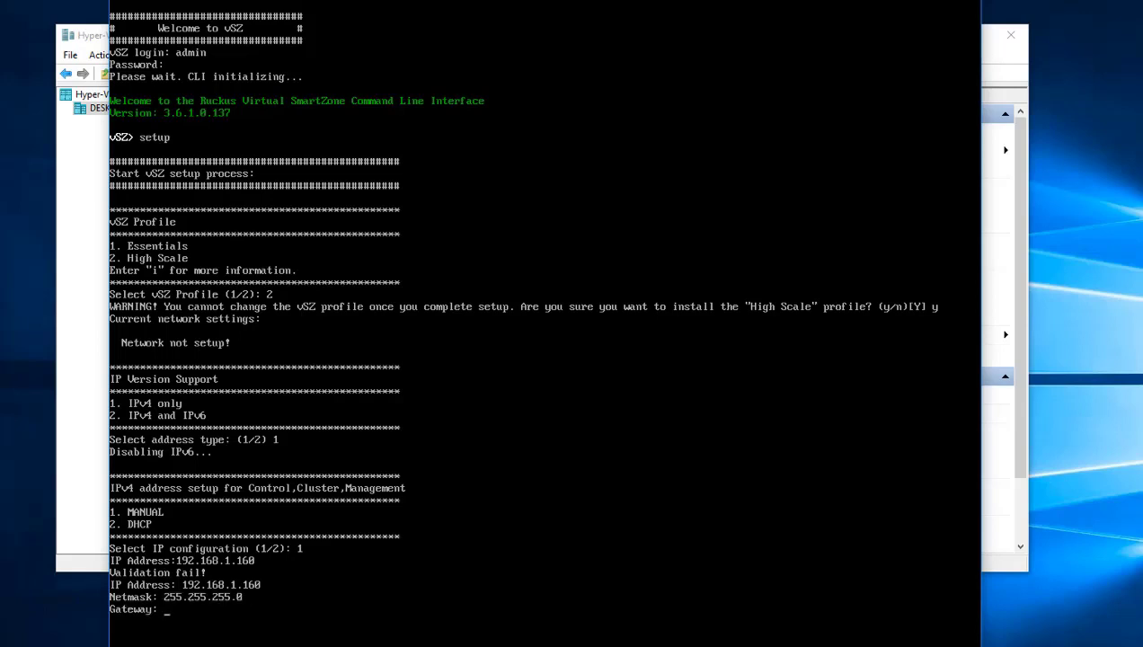
pyautogui.write('192.168.1.1')
pyautogui.press('Return')
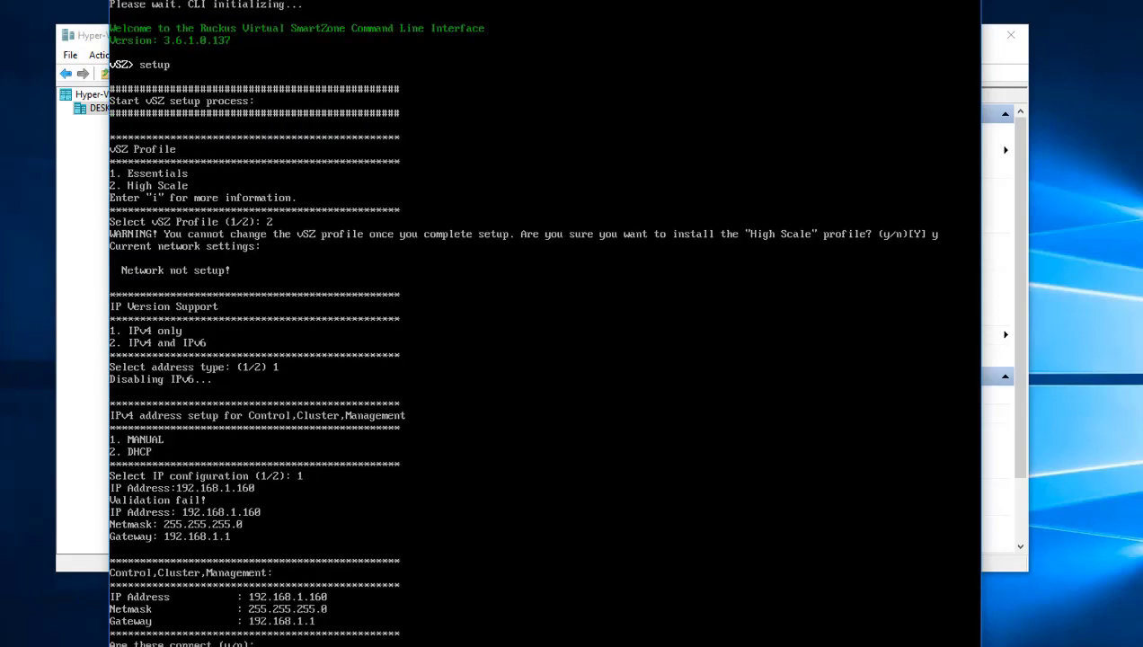
pyautogui.write('y')
pyautogui.press('Return')
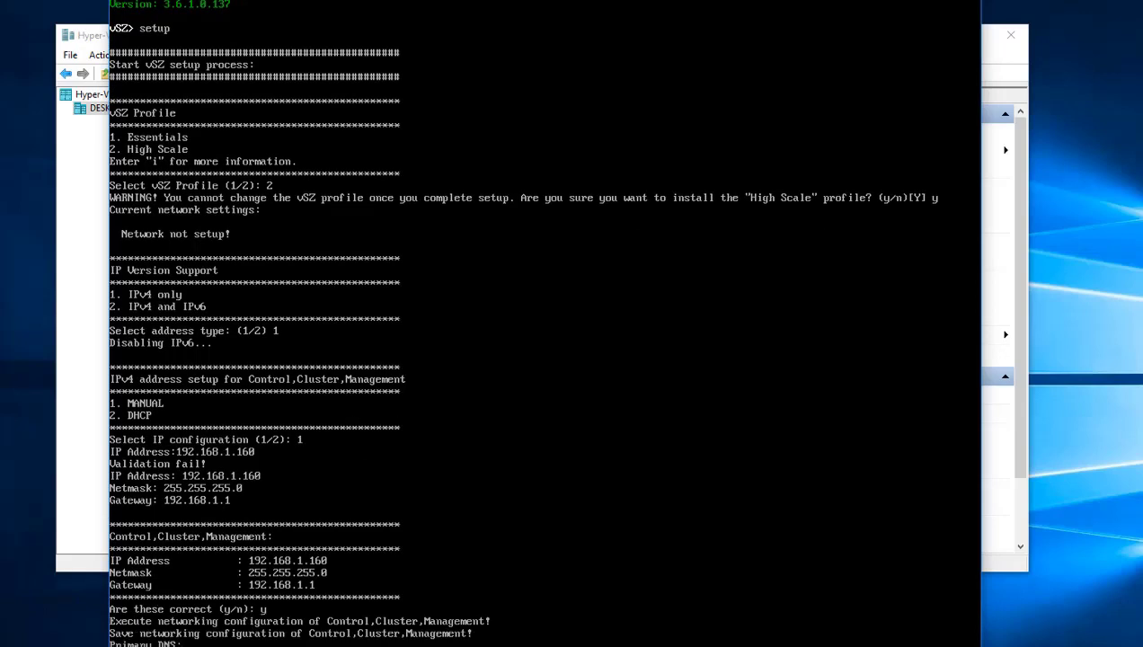
# Step: Set primary DNS to 75.75.75.75, leaving secondary DNS and control NAT IP empty
pyautogui.write('75.75.75.75')
pyautogui.press('Return')
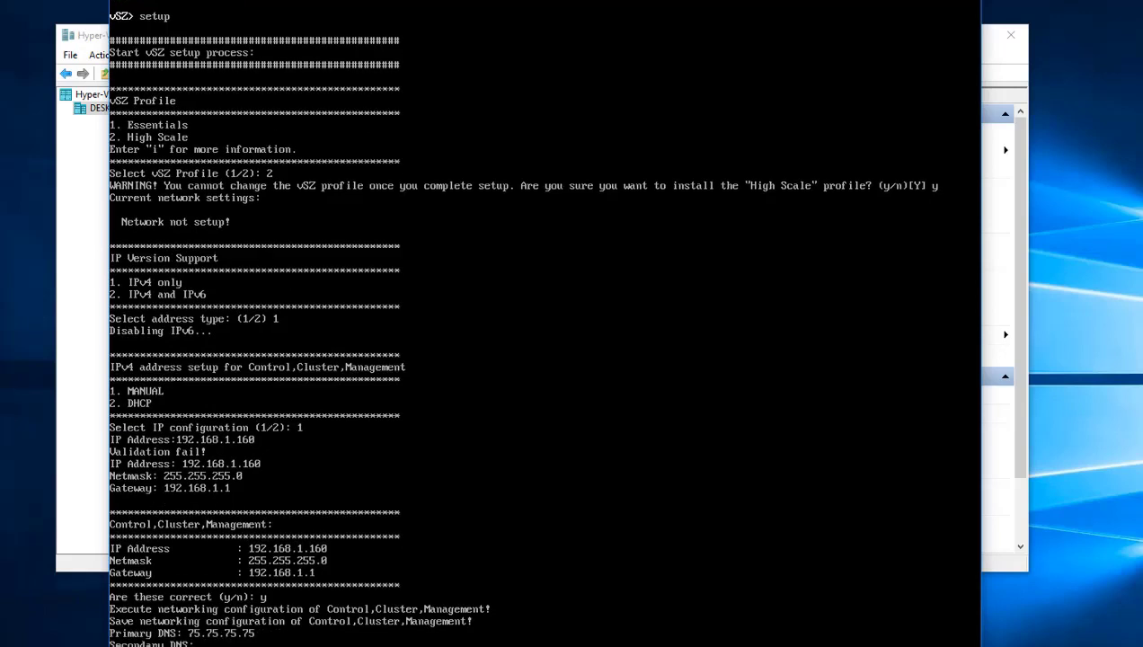
pyautogui.press('Return')
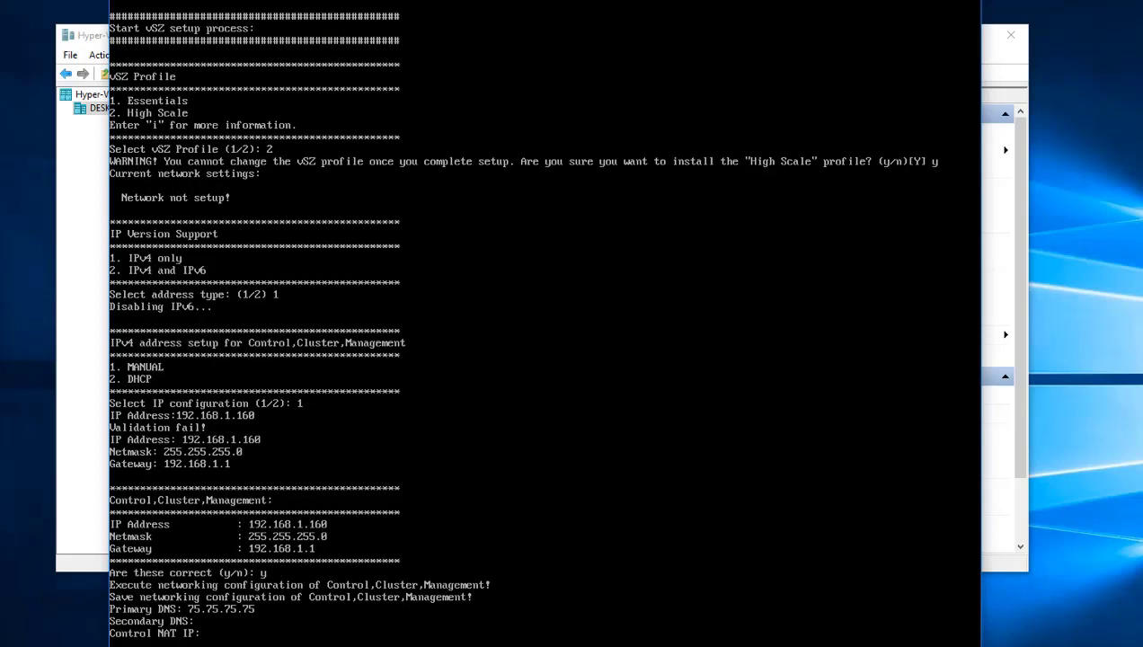
pyautogui.press('Return')
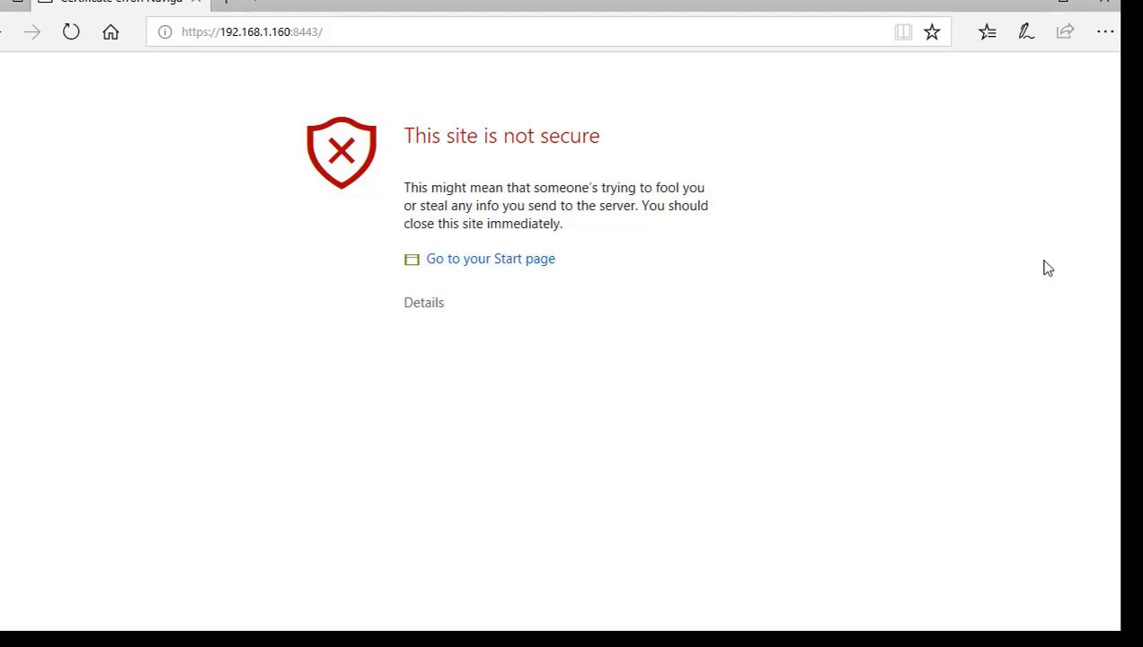
# Step: Proceed past the 'This site is not secure' warning to the vSZ setup wizard
pyautogui.click(424, 304)
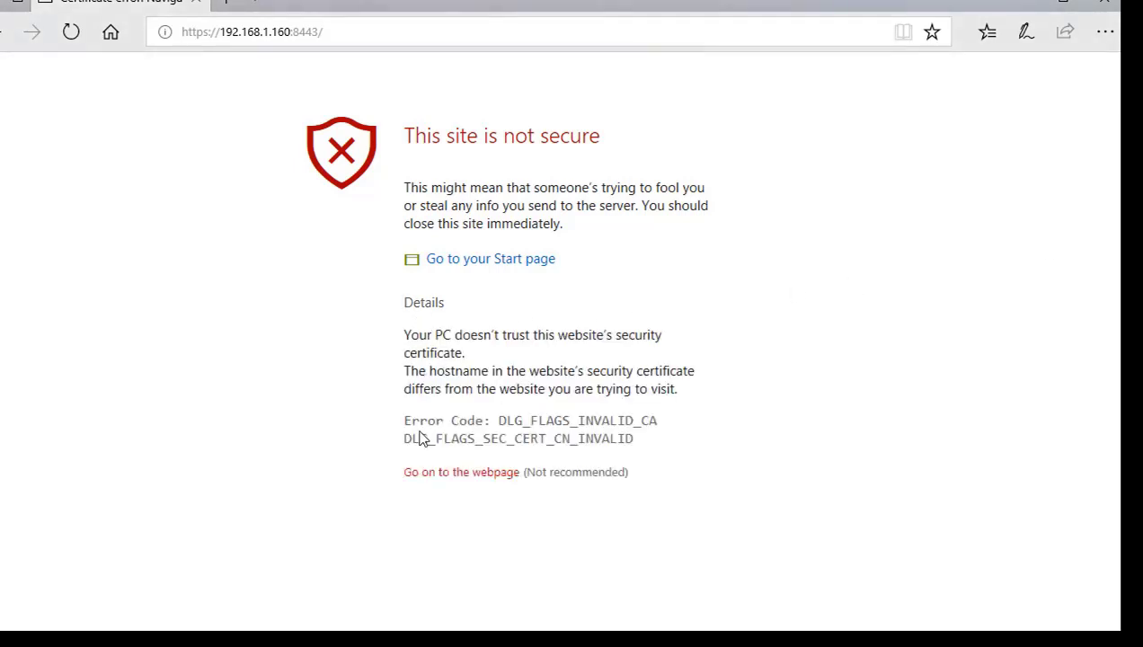
pyautogui.click(459, 475)
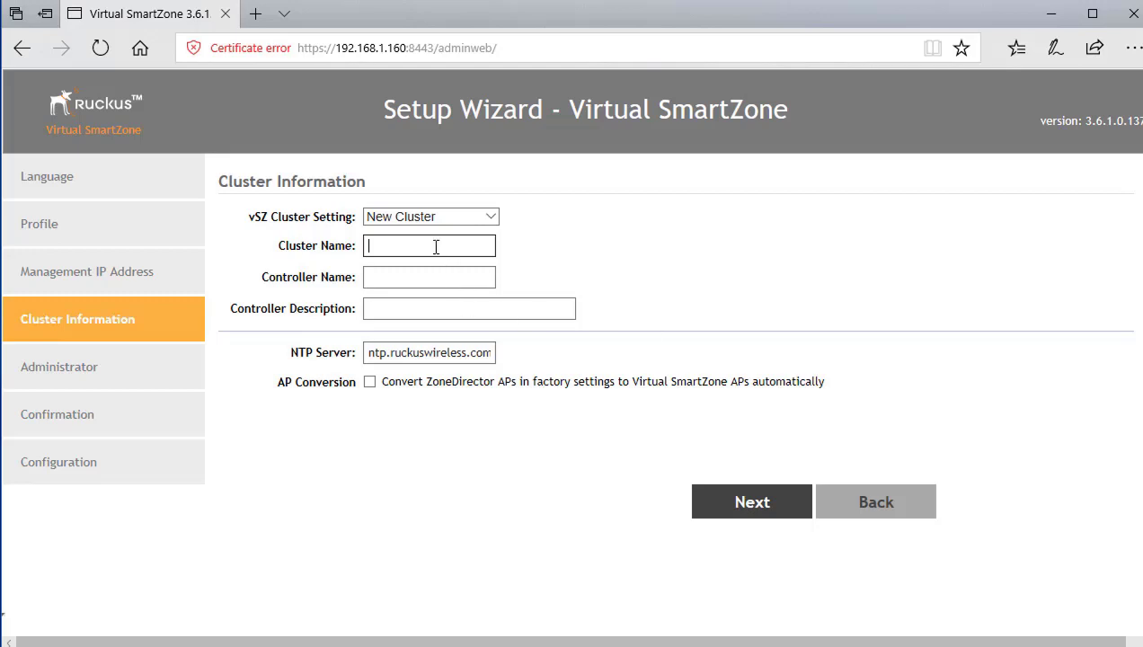
# Step: Enter cluster name RuckusCluster1 and controller name and description vSZ-H1
pyautogui.write('RuckusCluster1')
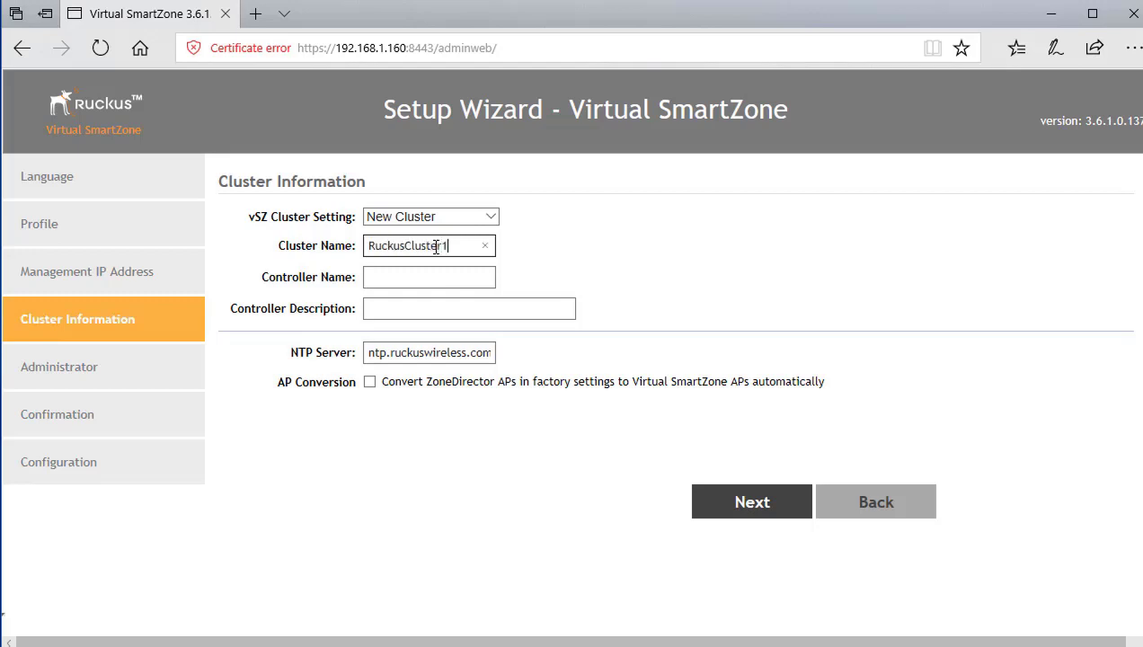
pyautogui.press('Tab')
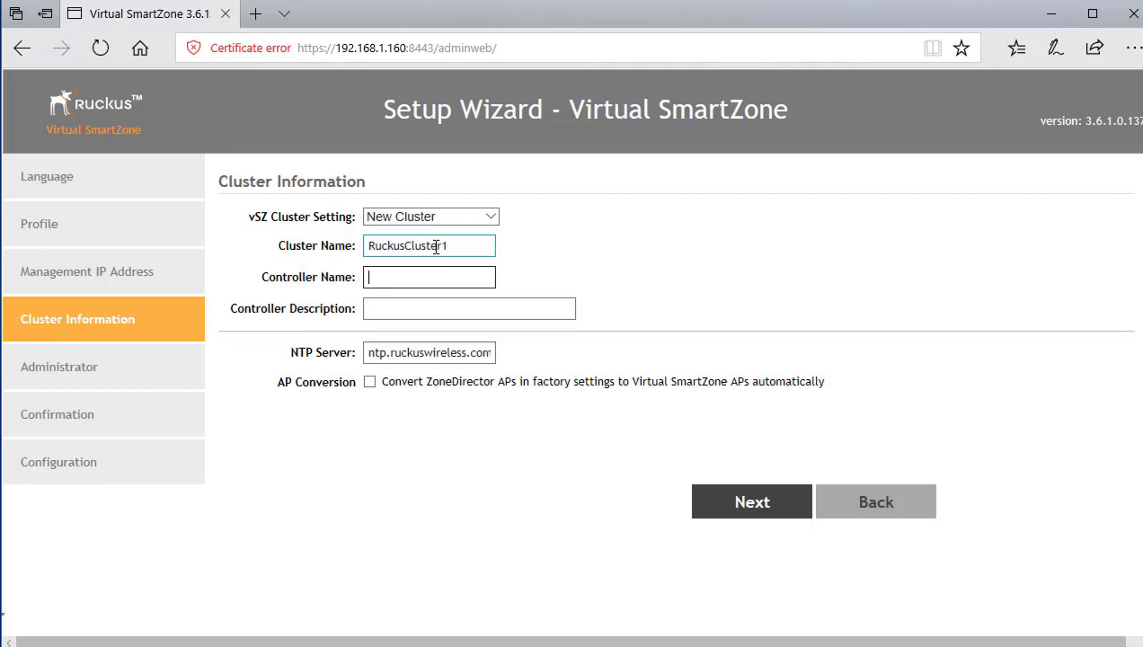
pyautogui.write('vSZ-H1')
pyautogui.press('Tab')
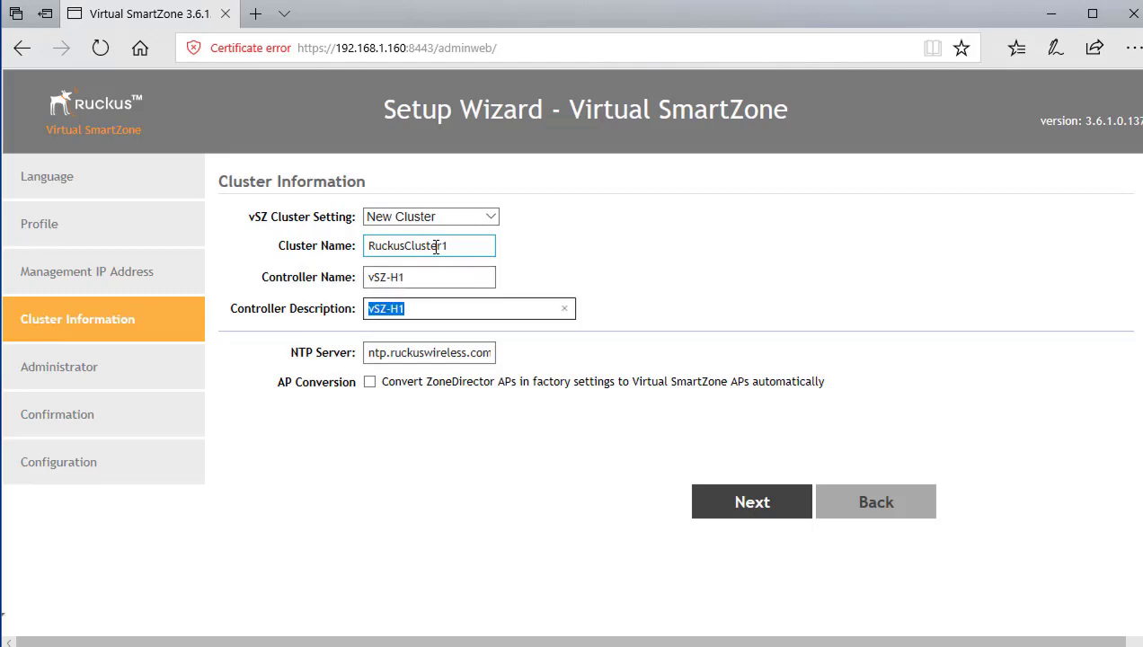
pyautogui.click(422, 315)
# Step: Move past Cluster Information, fill in the admin and CLI enable passwords, and continue to the summary
pyautogui.click(762, 511)
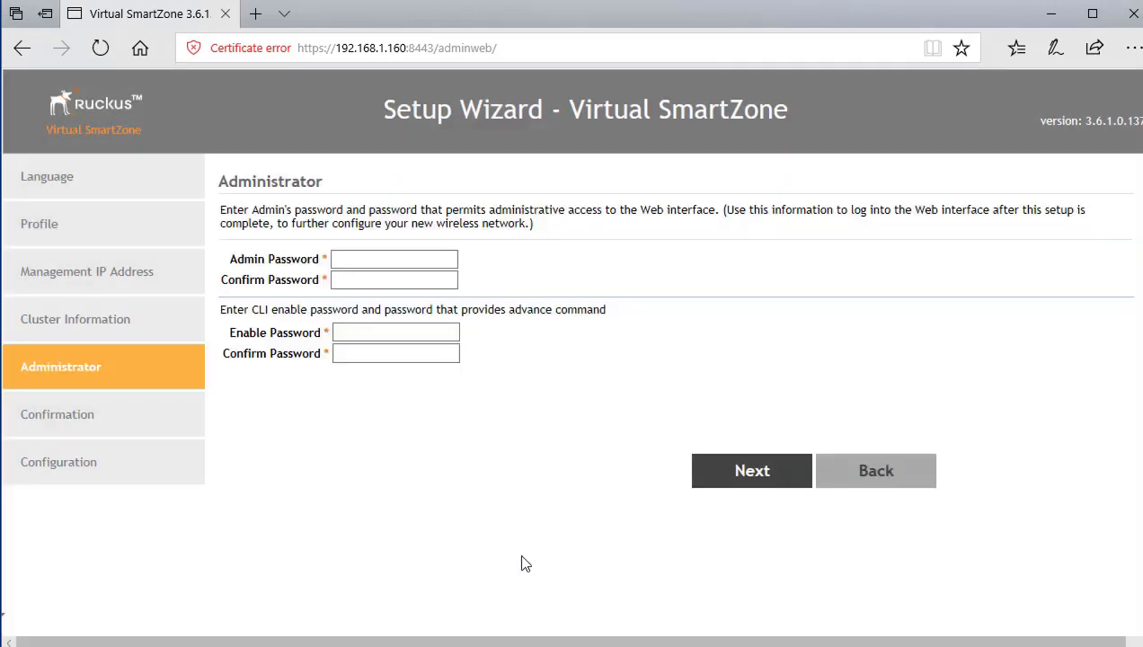
pyautogui.click(362, 258)
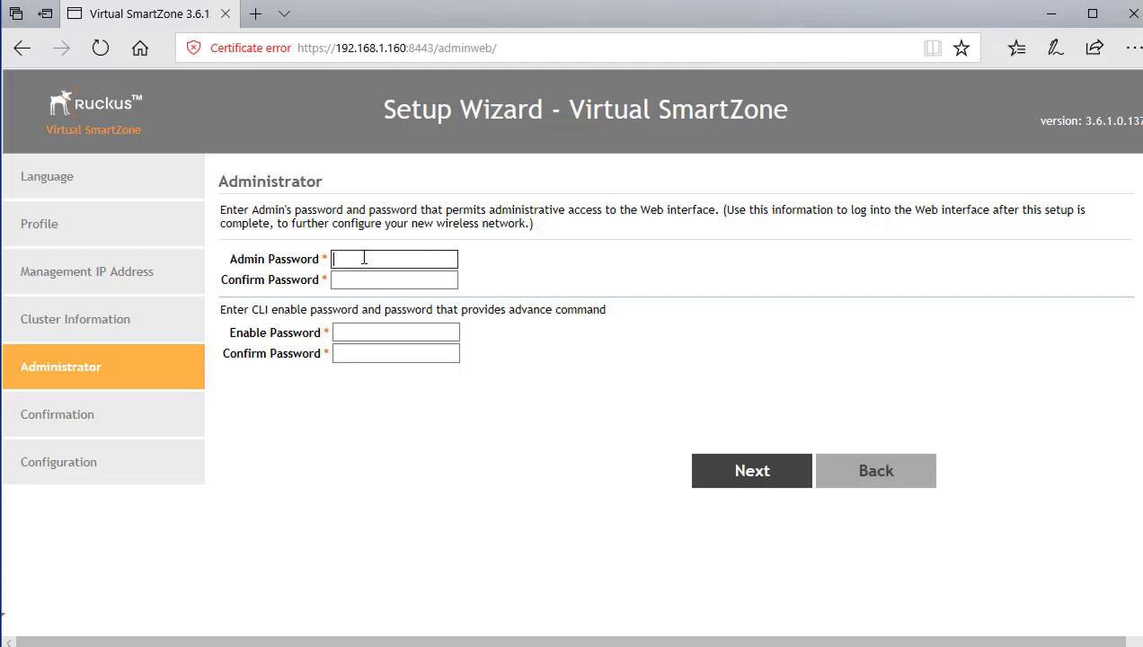
pyautogui.write('•••••••••')
pyautogui.press('Tab')
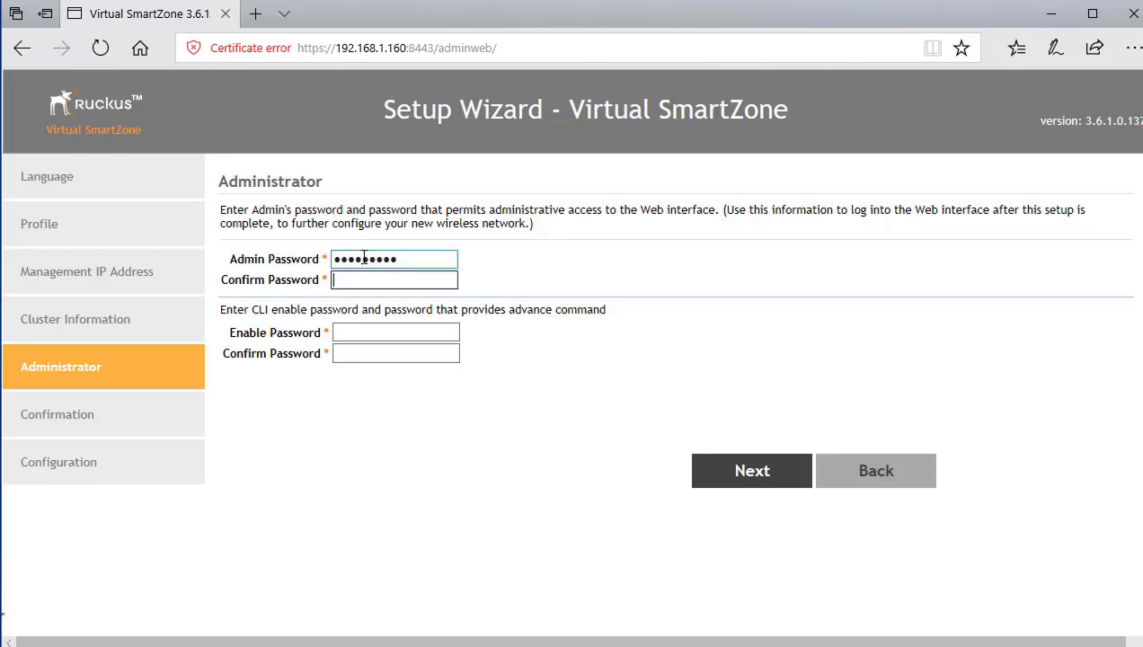
pyautogui.write('•••••••••')
pyautogui.press('Tab')
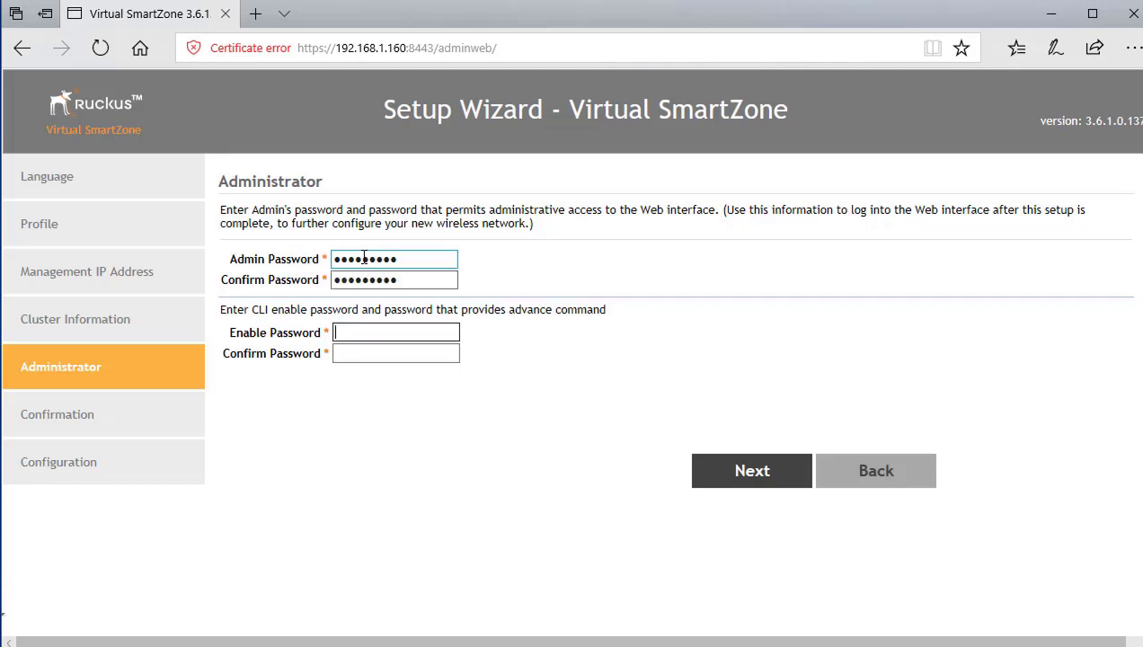
pyautogui.hotkey('ctrl', 'v')
pyautogui.press('Tab')
pyautogui.hotkey('ctrl', 'v')
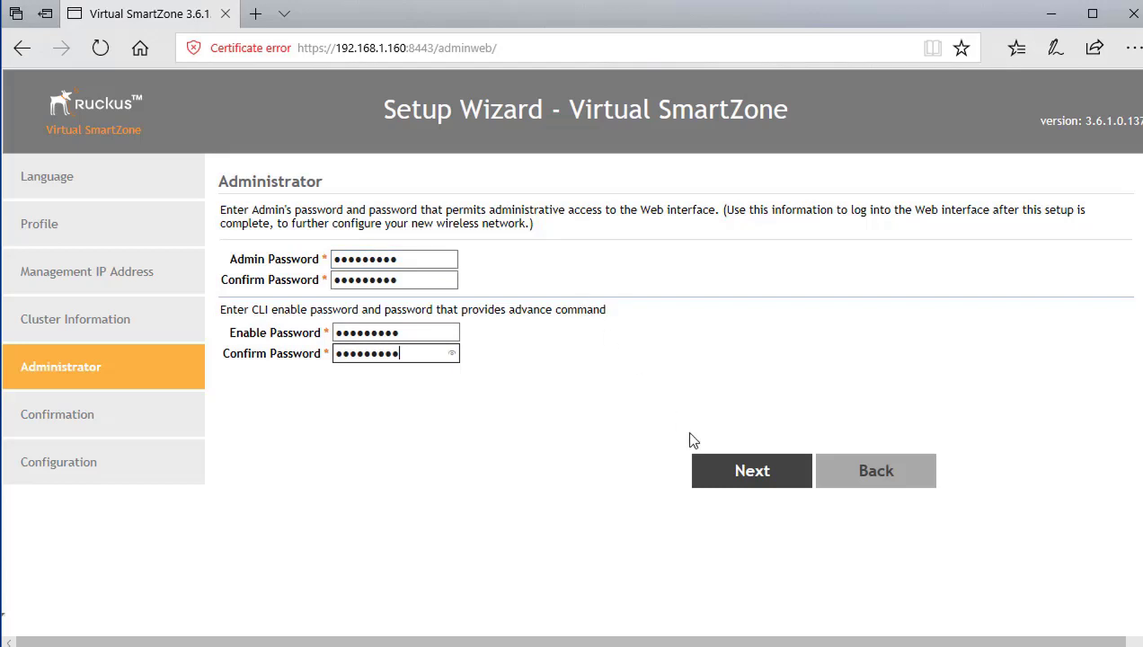
pyautogui.click(742, 478)
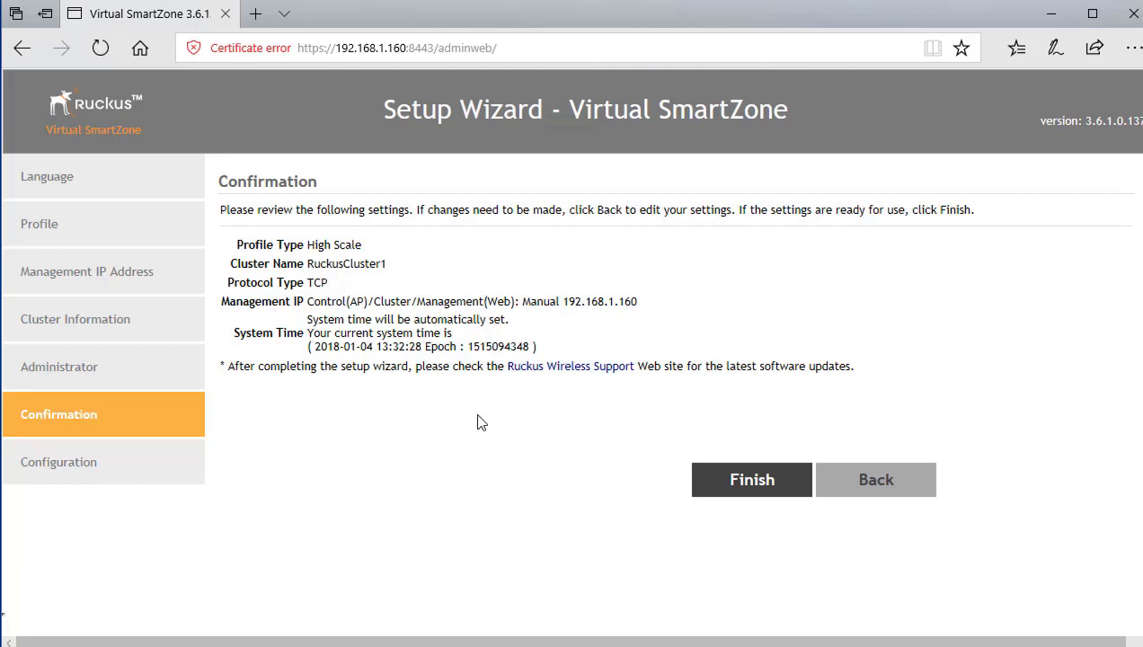
# Step: Apply the reviewed setup with Finish so configuration runs to 100% Done
pyautogui.click(753, 481)
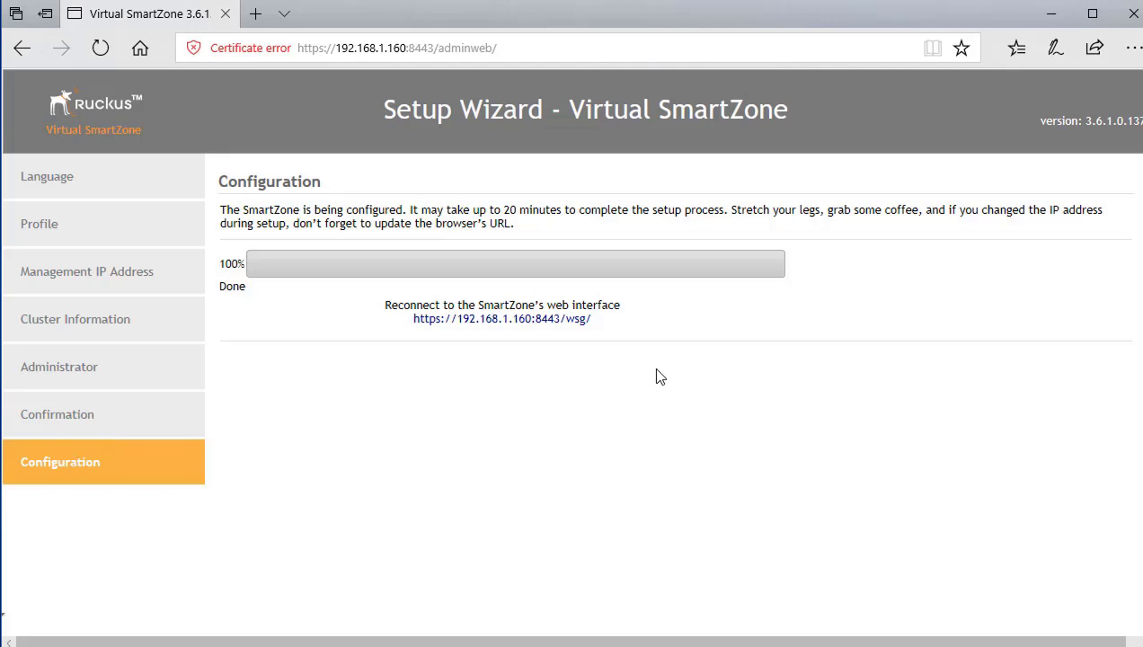
# Step: Reconnect to the SmartZone web interface and get past the certificate warning
pyautogui.click(537, 322)
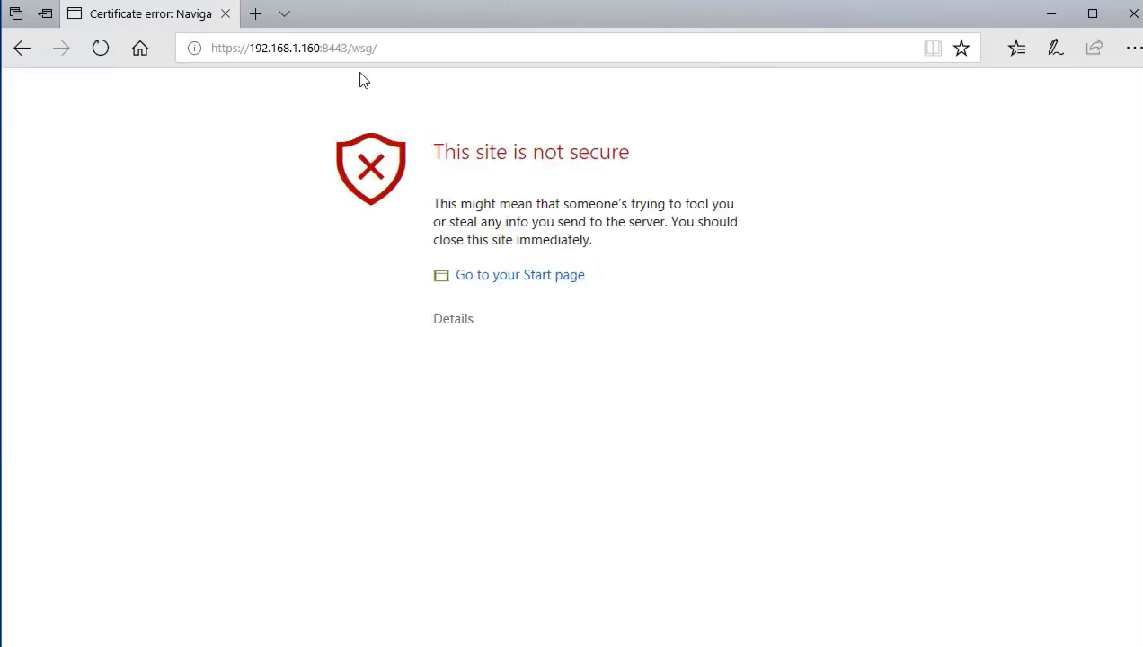
pyautogui.click(465, 322)
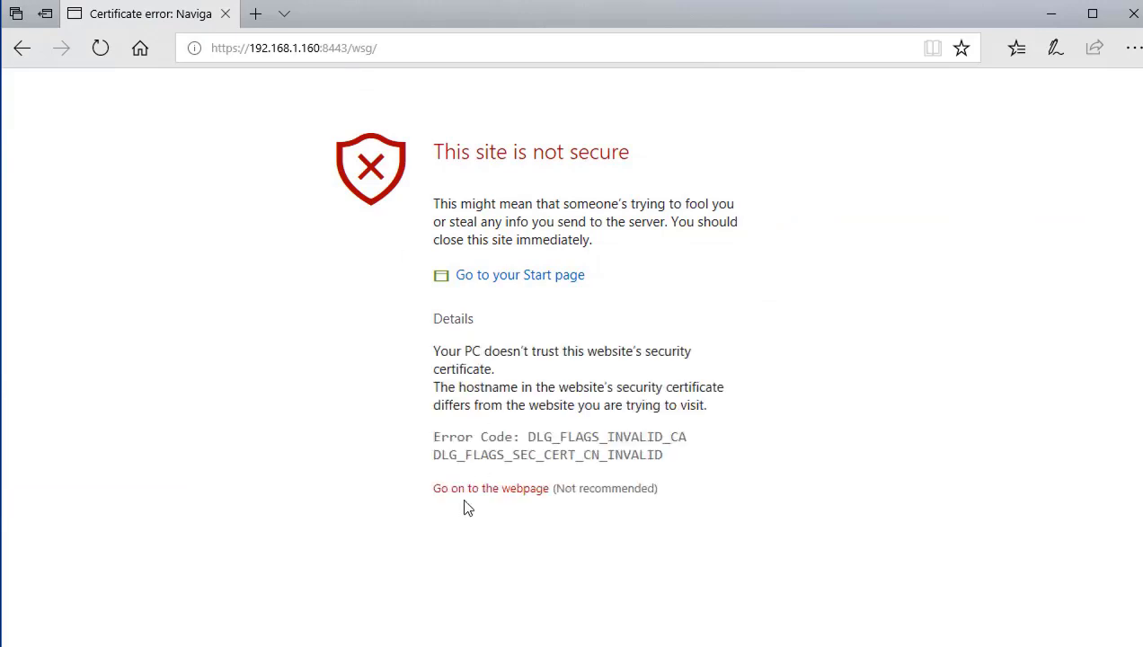
pyautogui.click(486, 491)
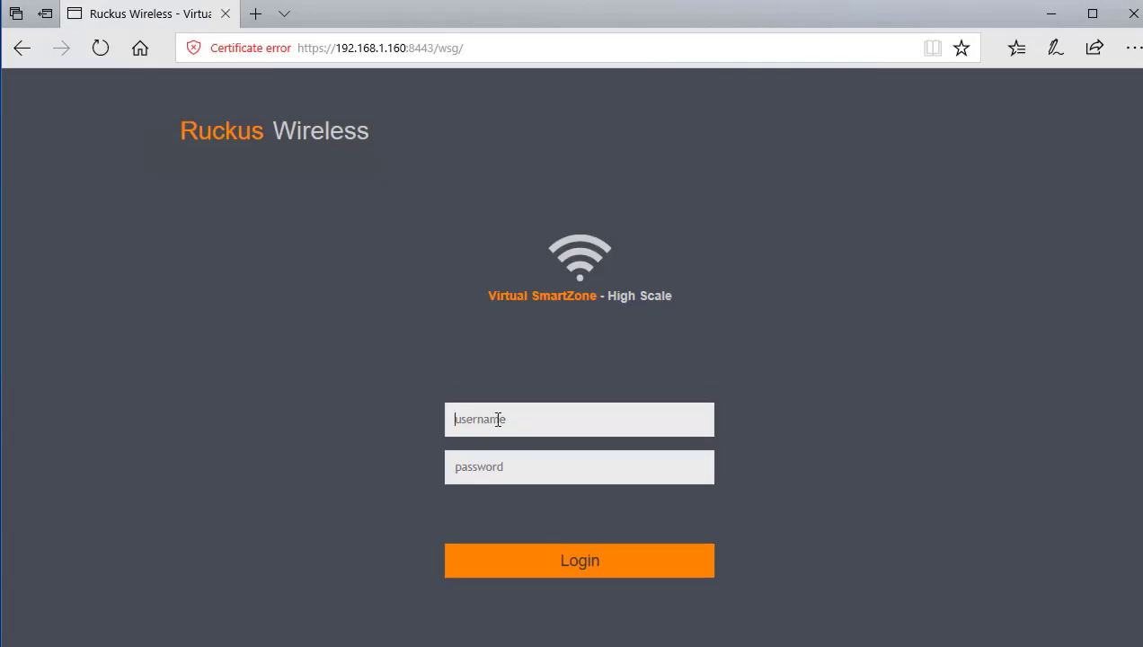
# Step: Log in with the saved administrator credentials to reach the dashboard
pyautogui.click(497, 420)
pyautogui.write('ad')
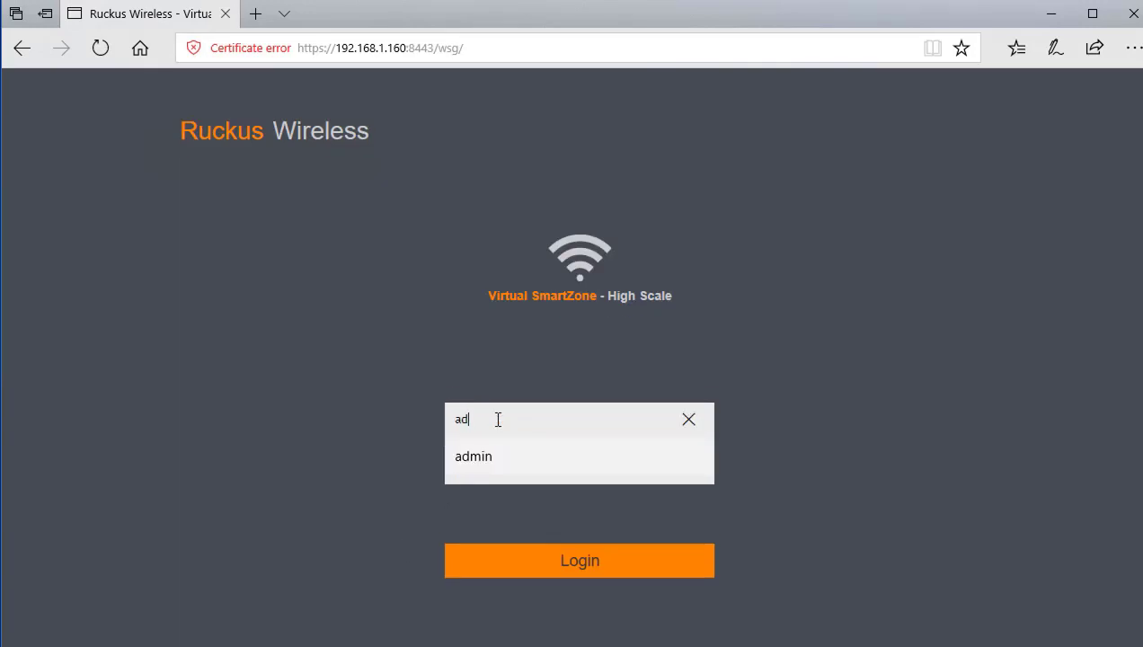
pyautogui.press('BackSpace')
pyautogui.click(484, 456)
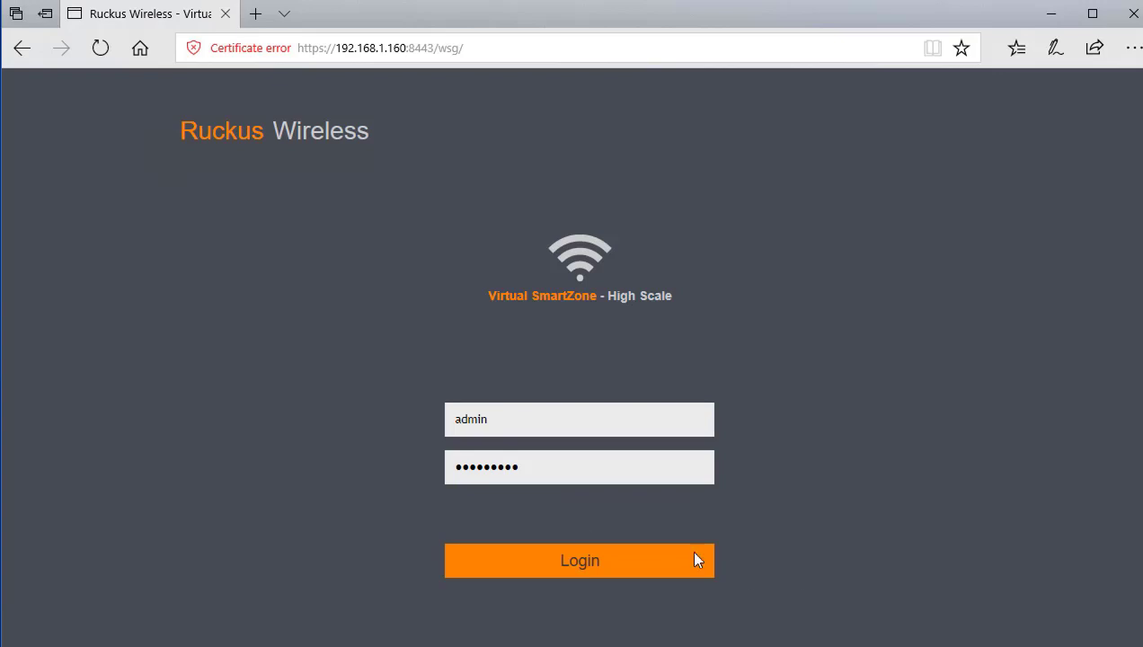
pyautogui.click(580, 561)
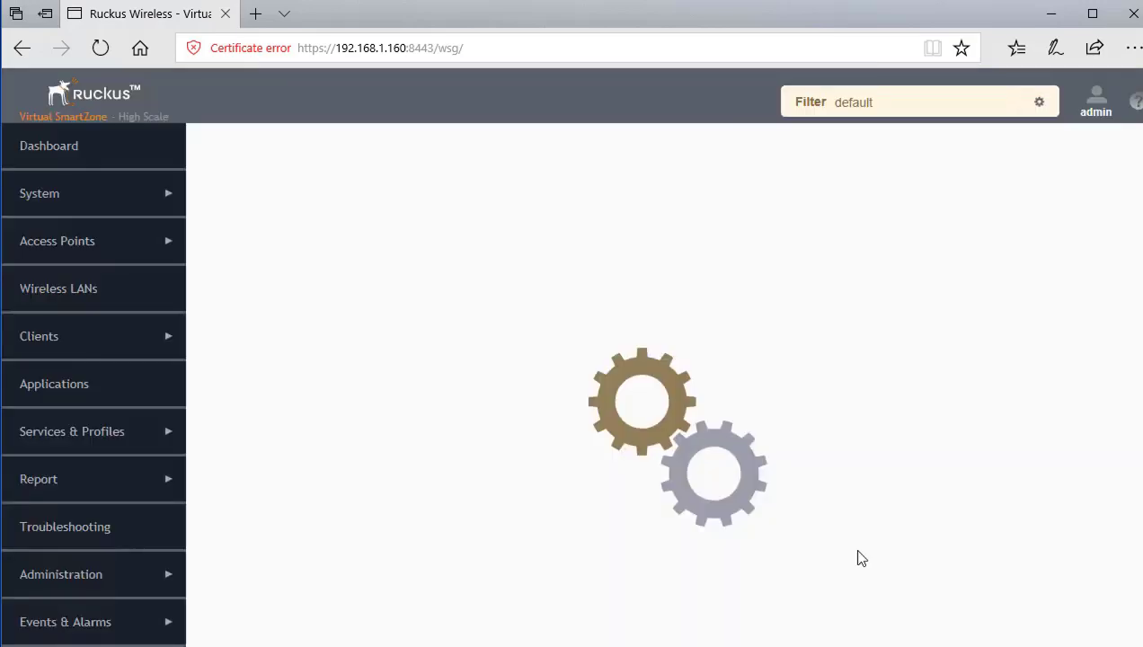